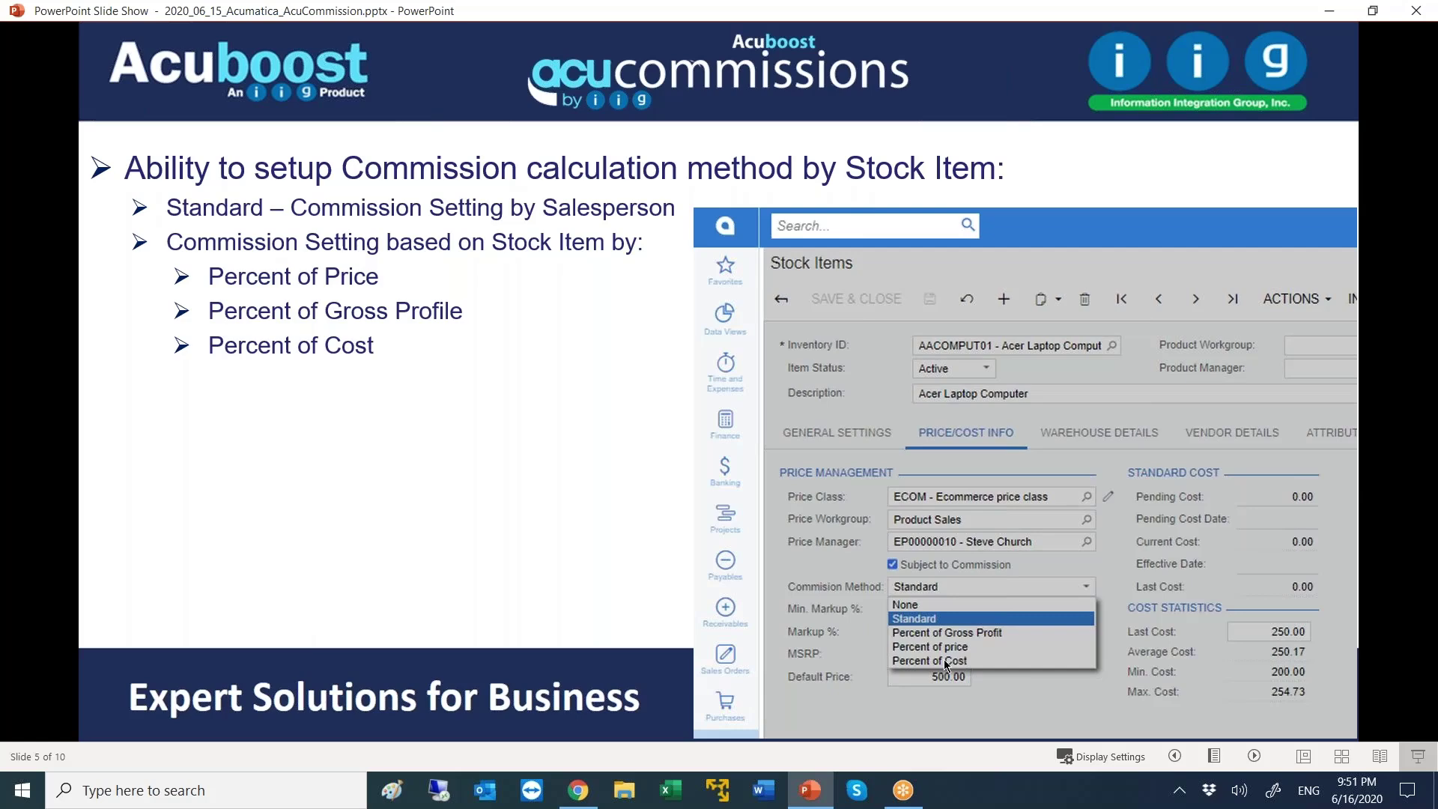
key(Right)
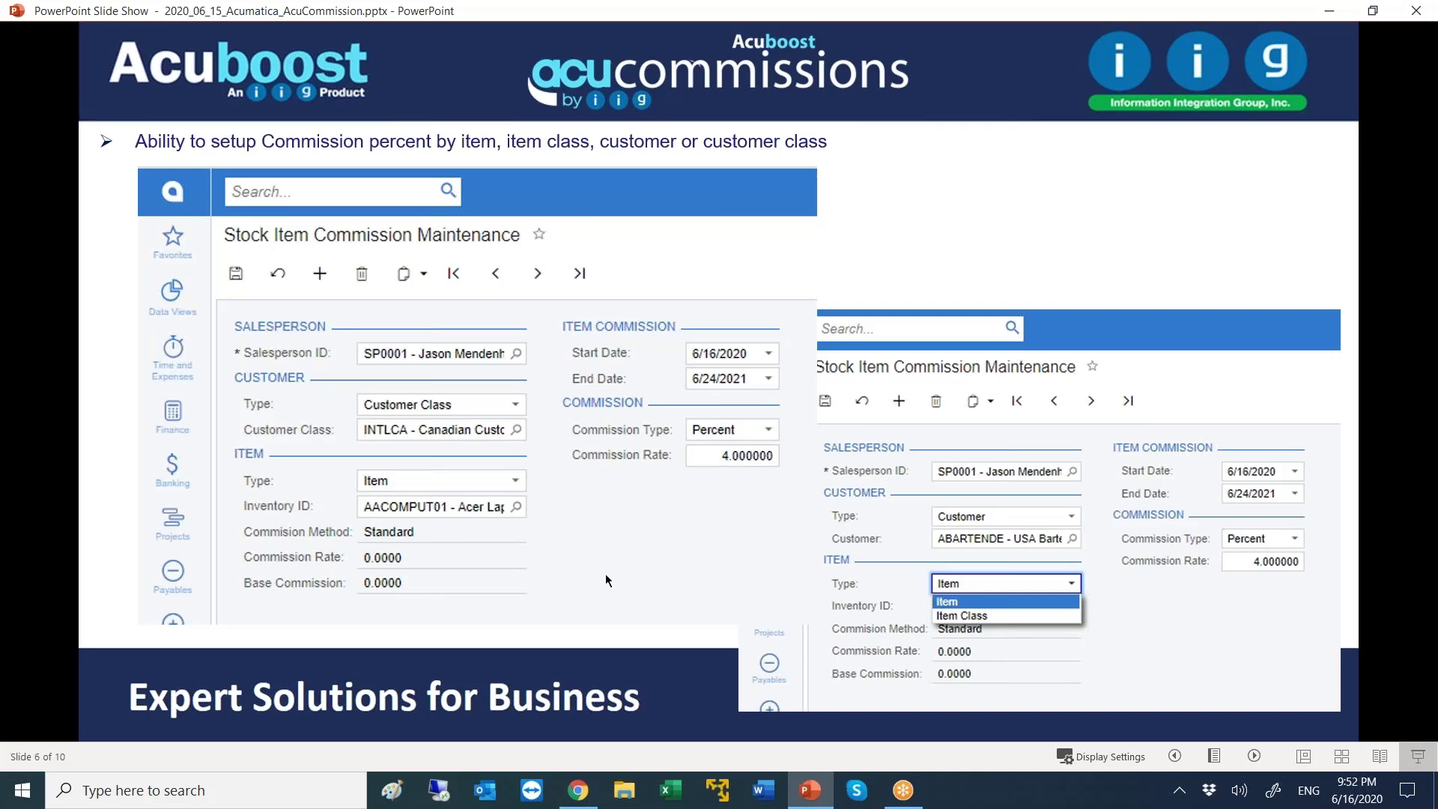
key(Right)
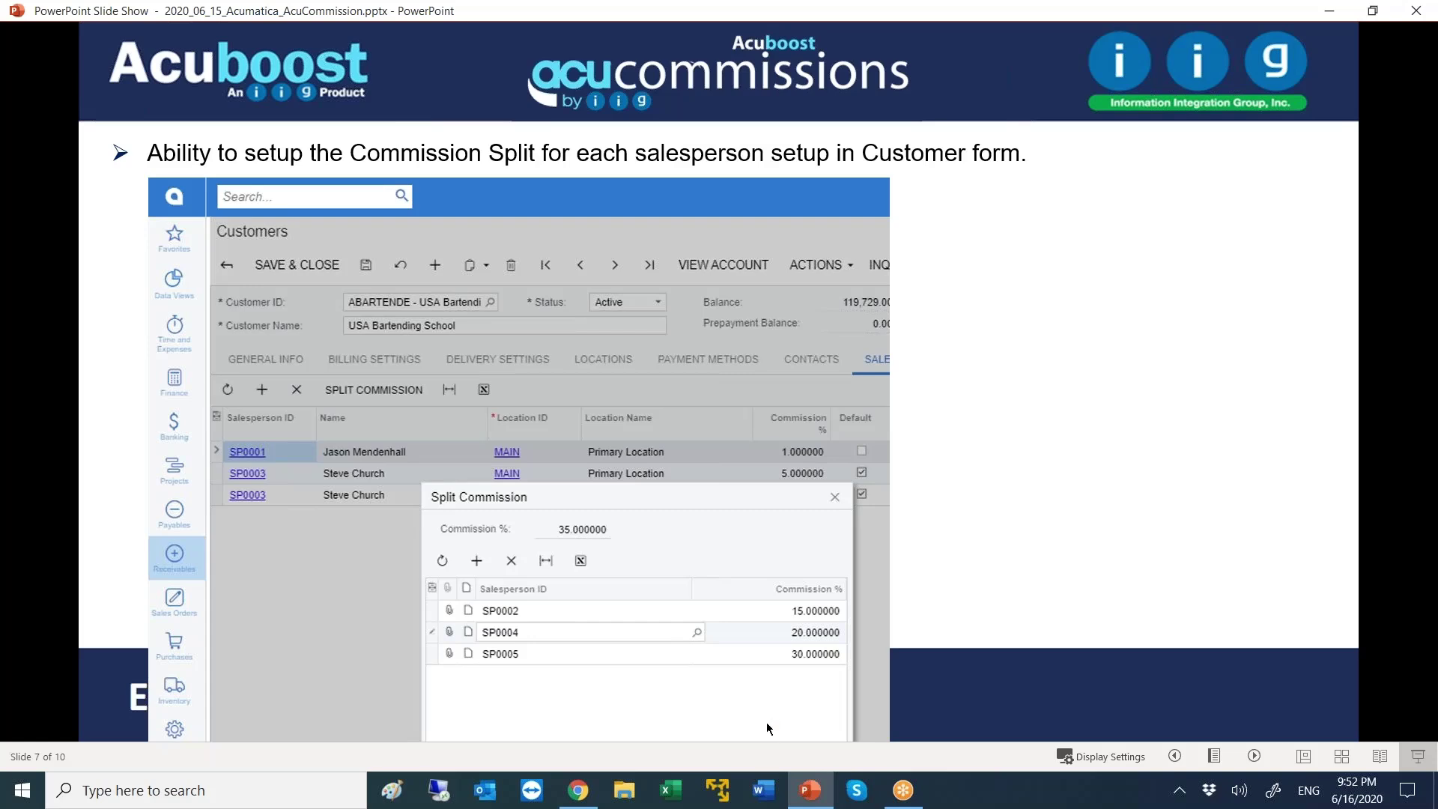
click(299, 275)
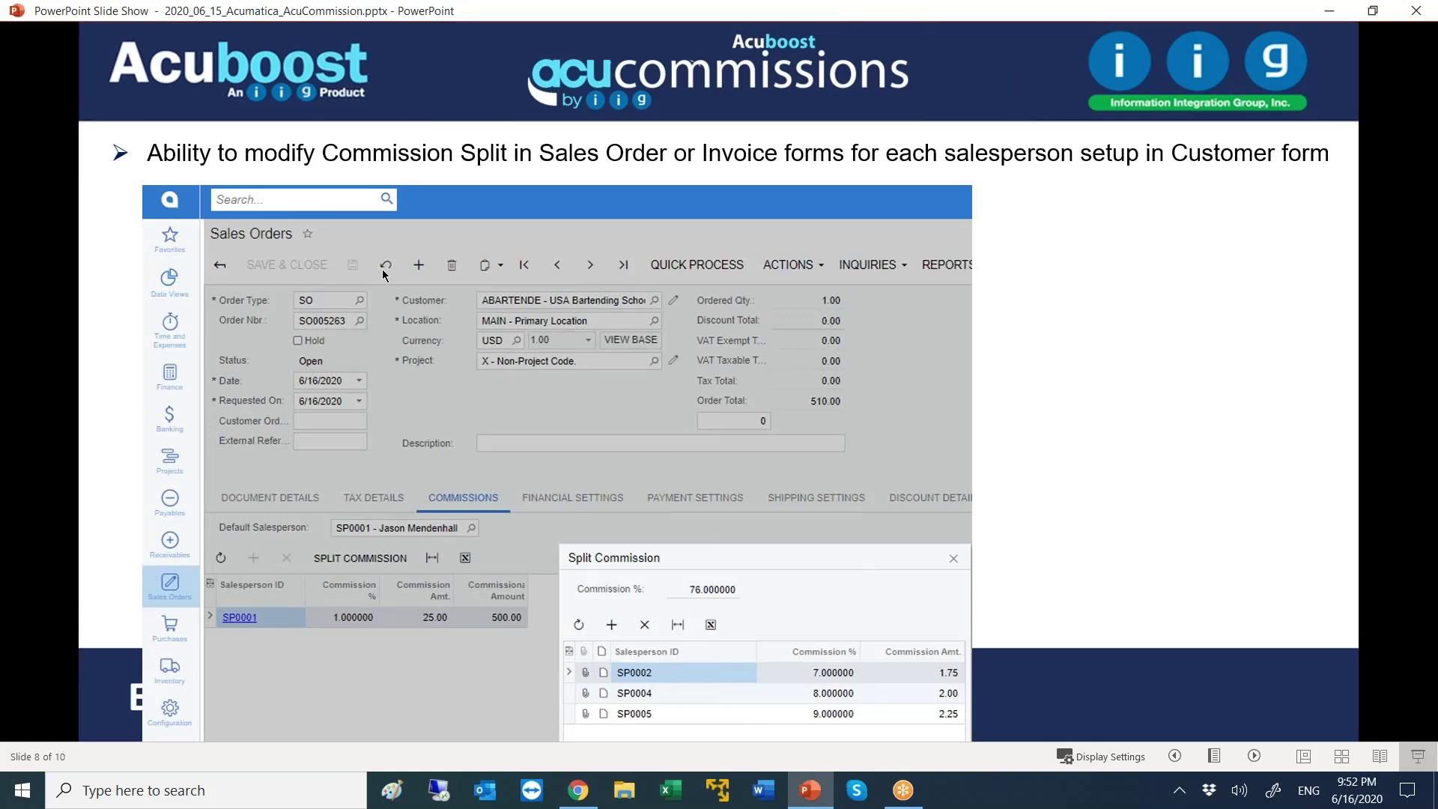
click(284, 241)
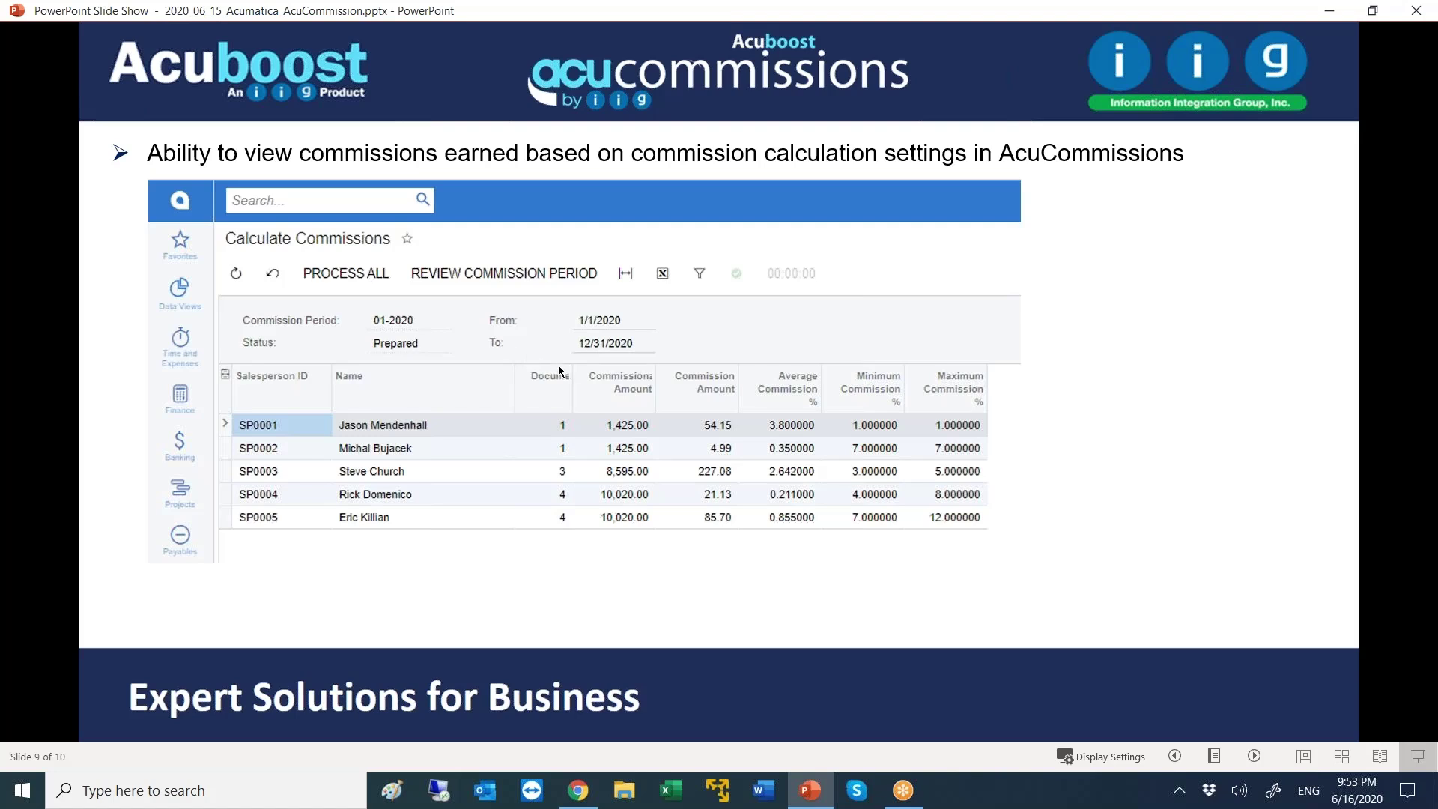
click(843, 602)
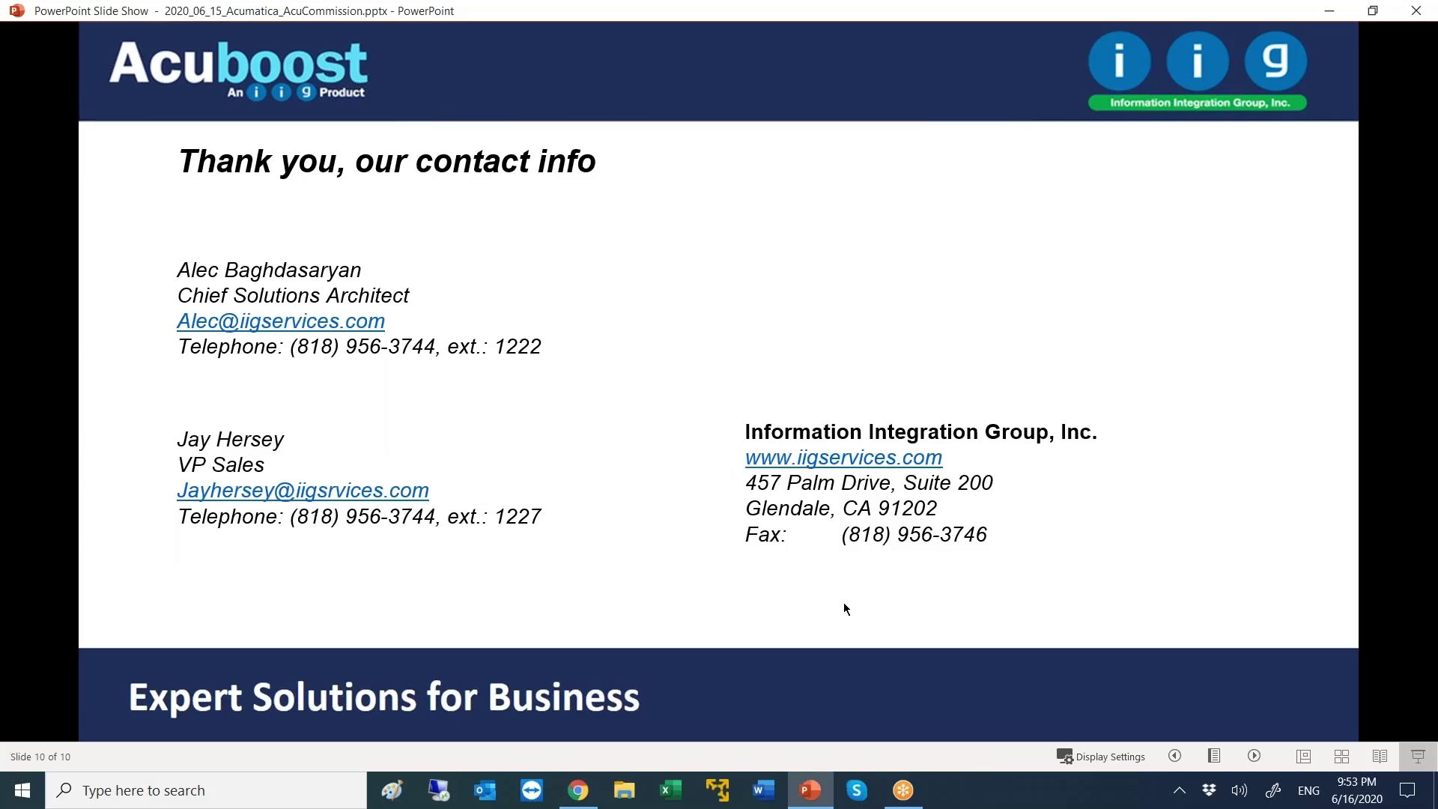
- Switch to Acumatica in Chrome, open the Acer Laptop Computer stock item and examine the options for its commission method
click(578, 790)
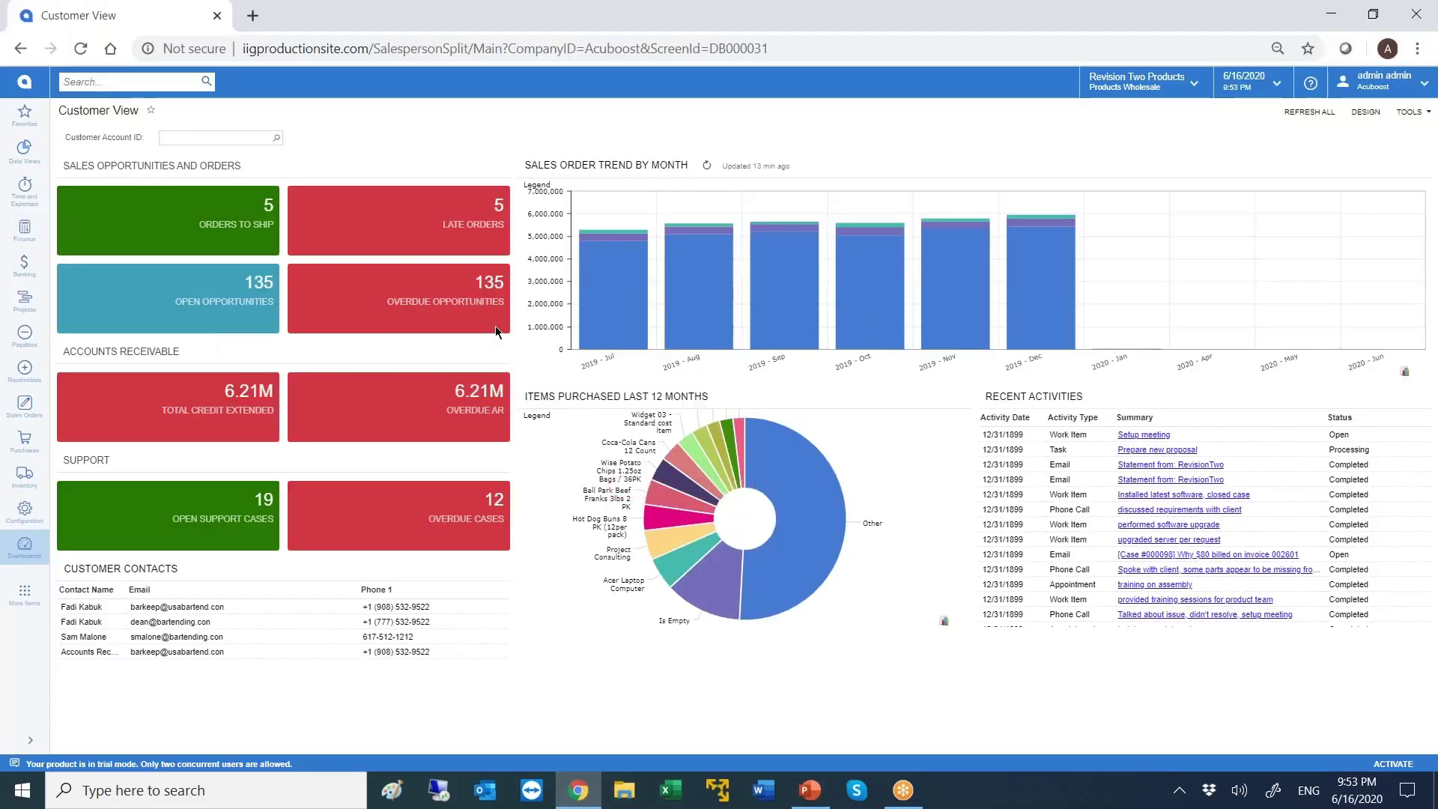
click(24, 474)
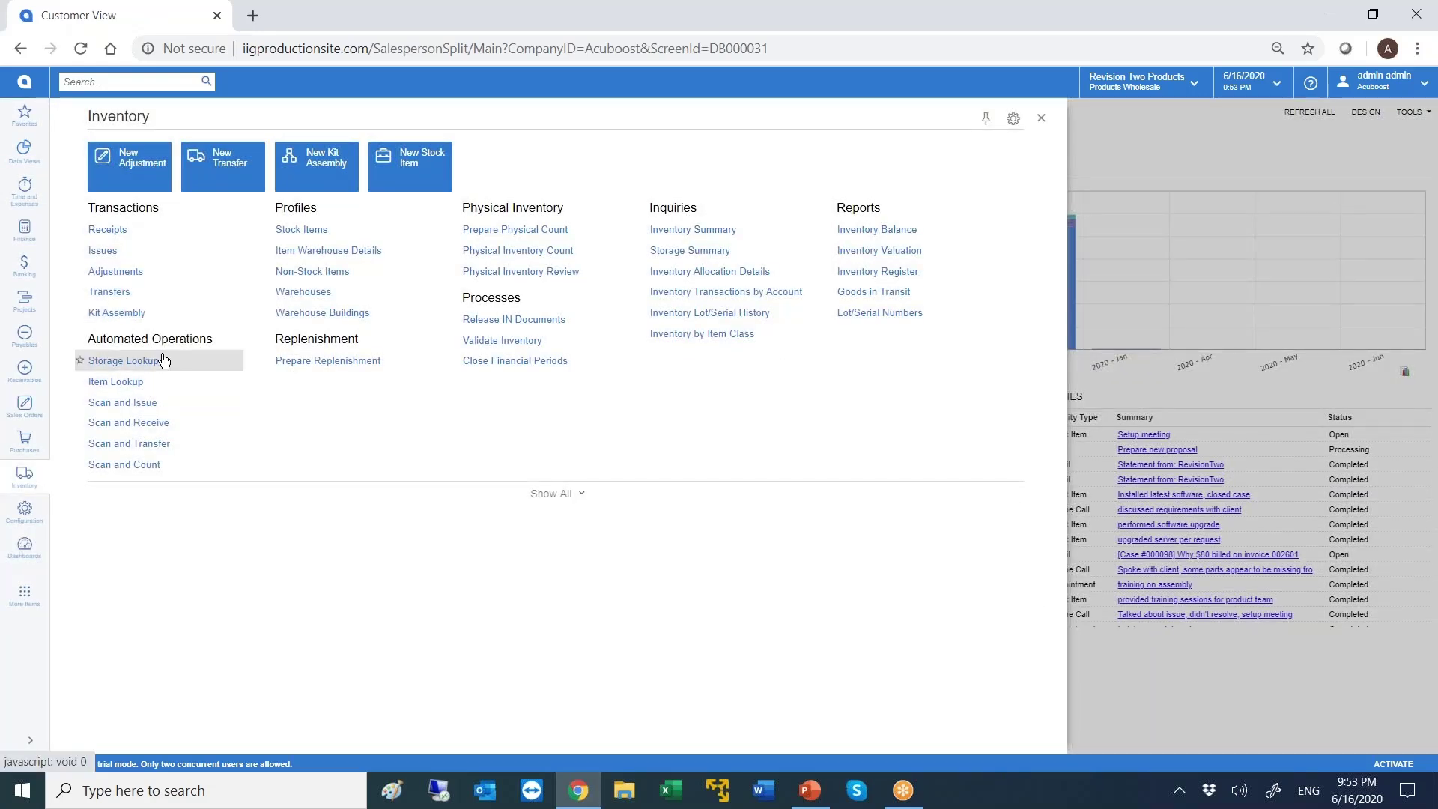
click(309, 230)
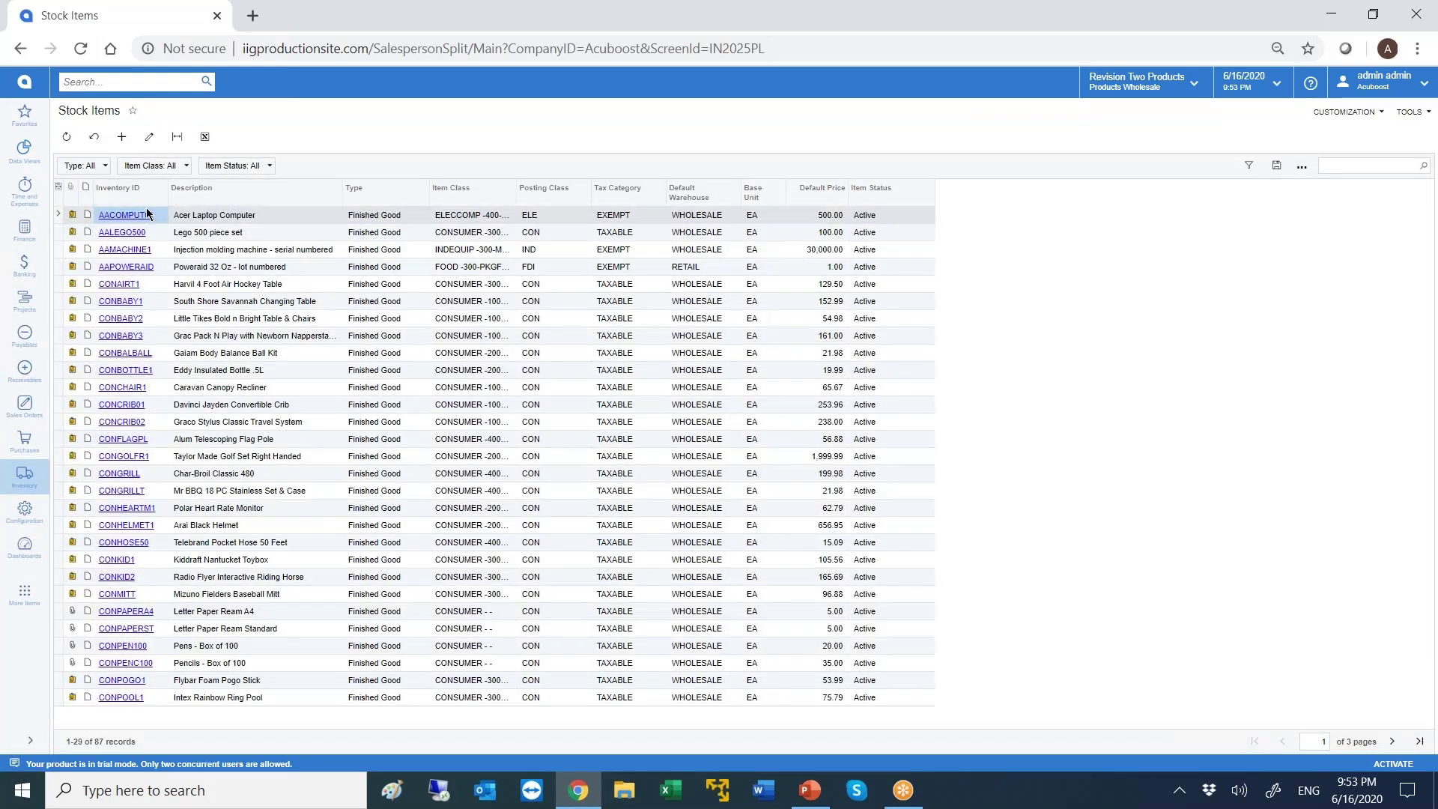
click(125, 218)
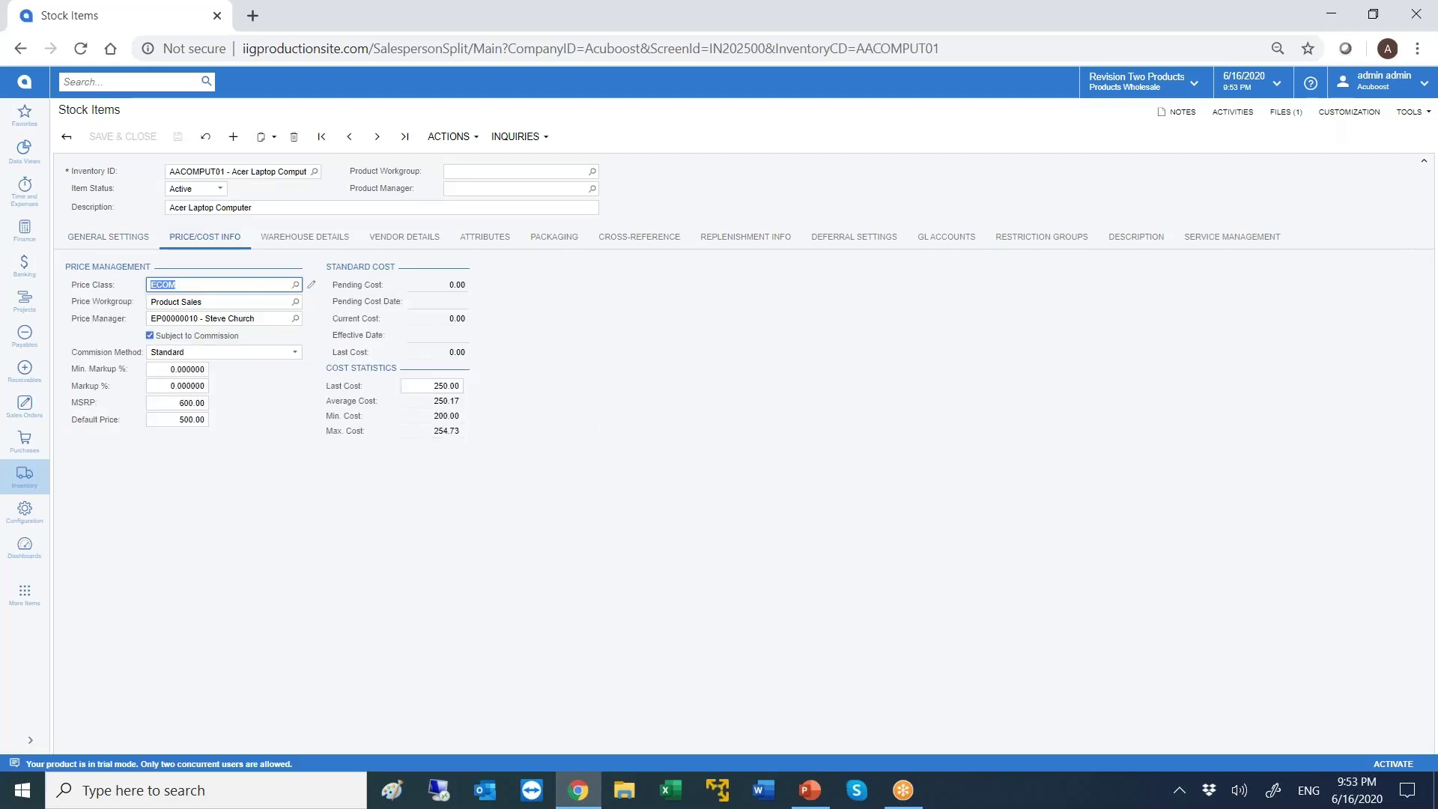
click(221, 352)
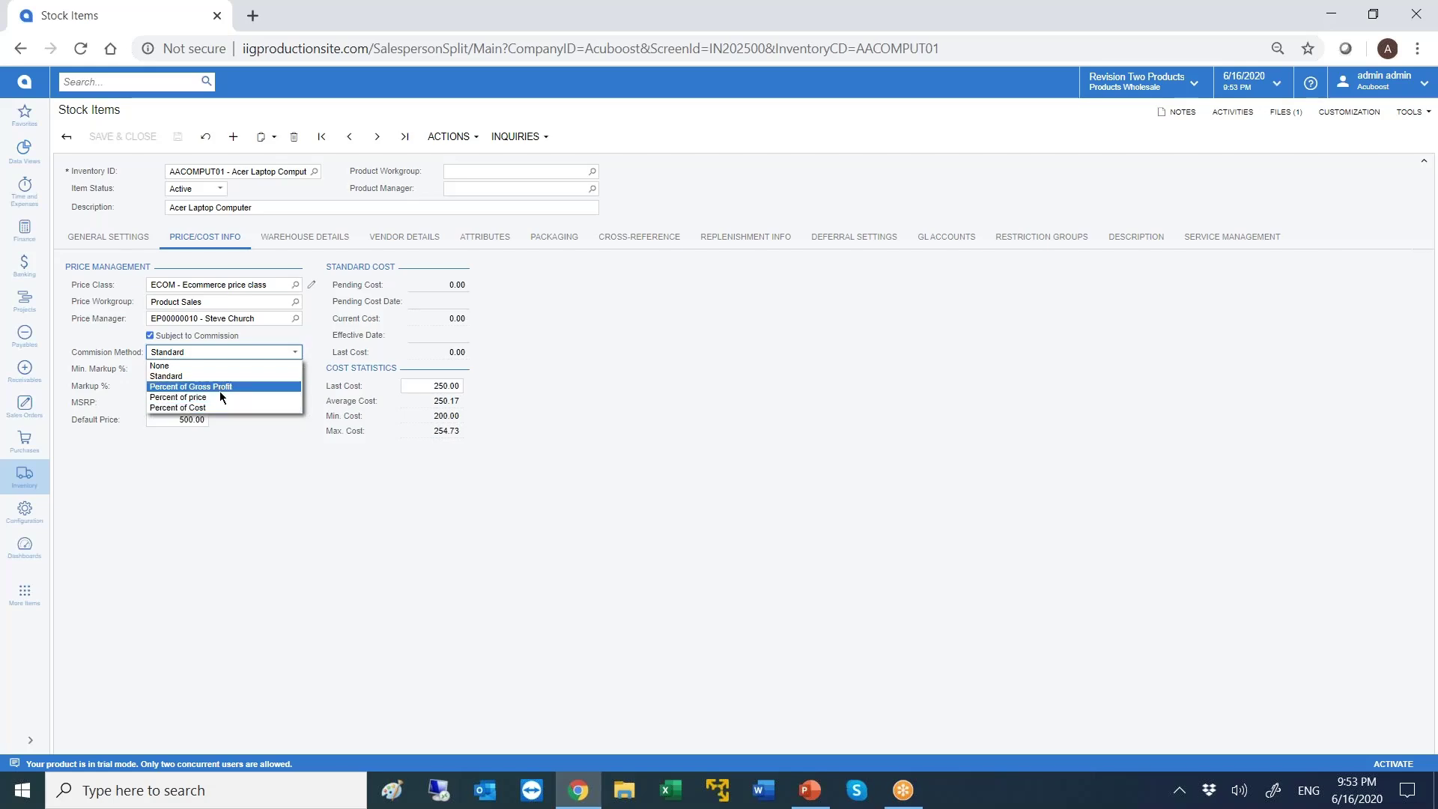
click(552, 382)
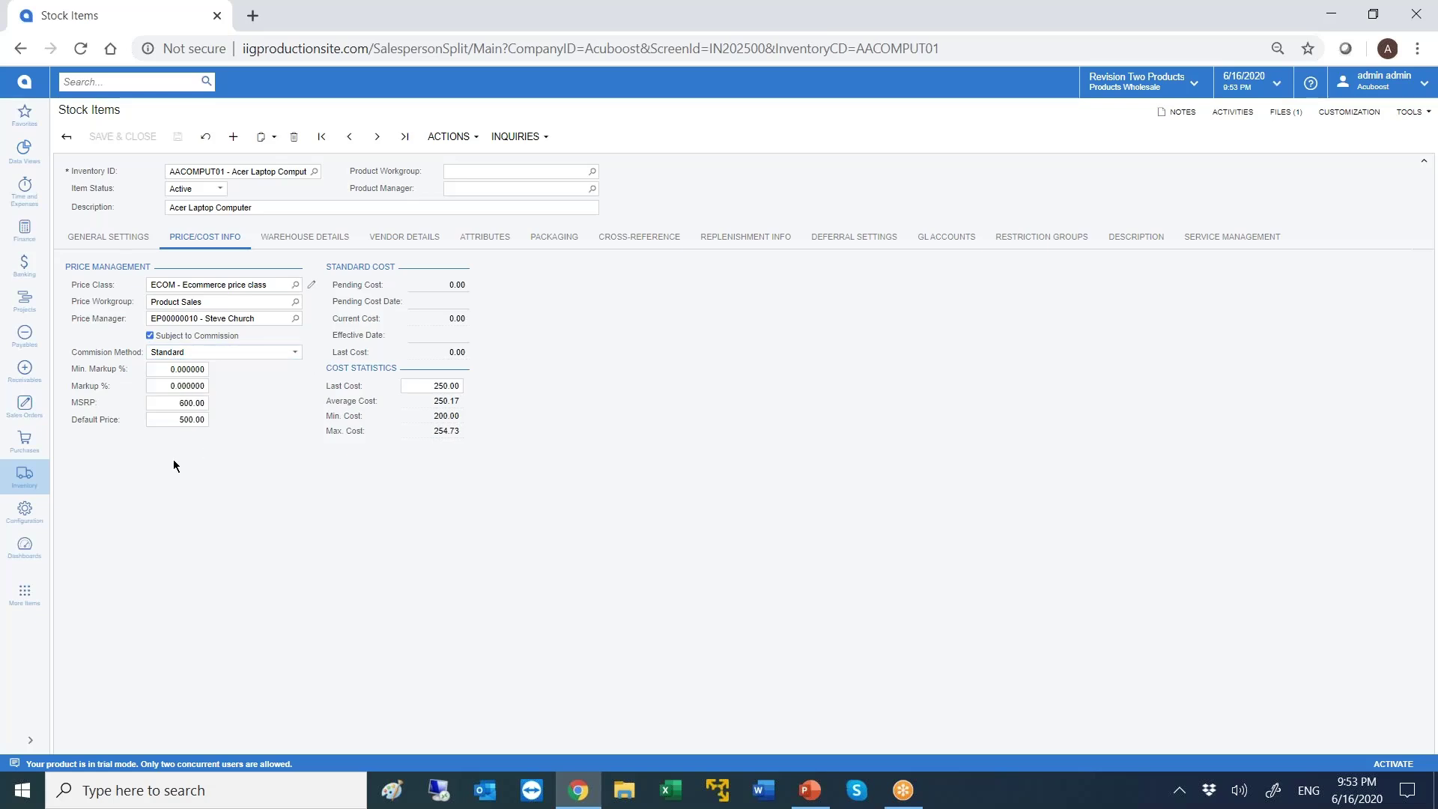
- Open the customer USA Bartending School and review the split commission set up for its salesperson SP0001
click(39, 387)
click(144, 299)
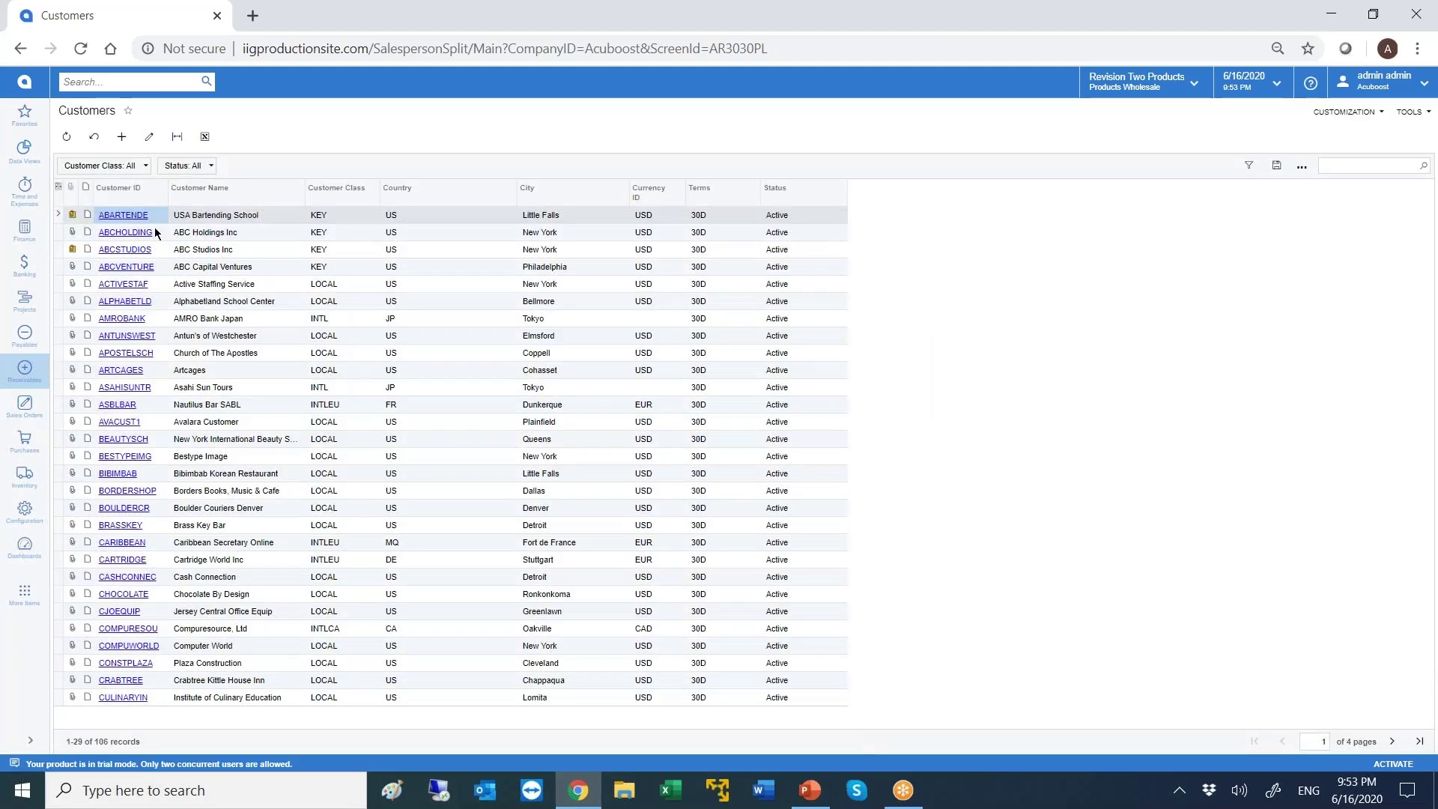
click(137, 217)
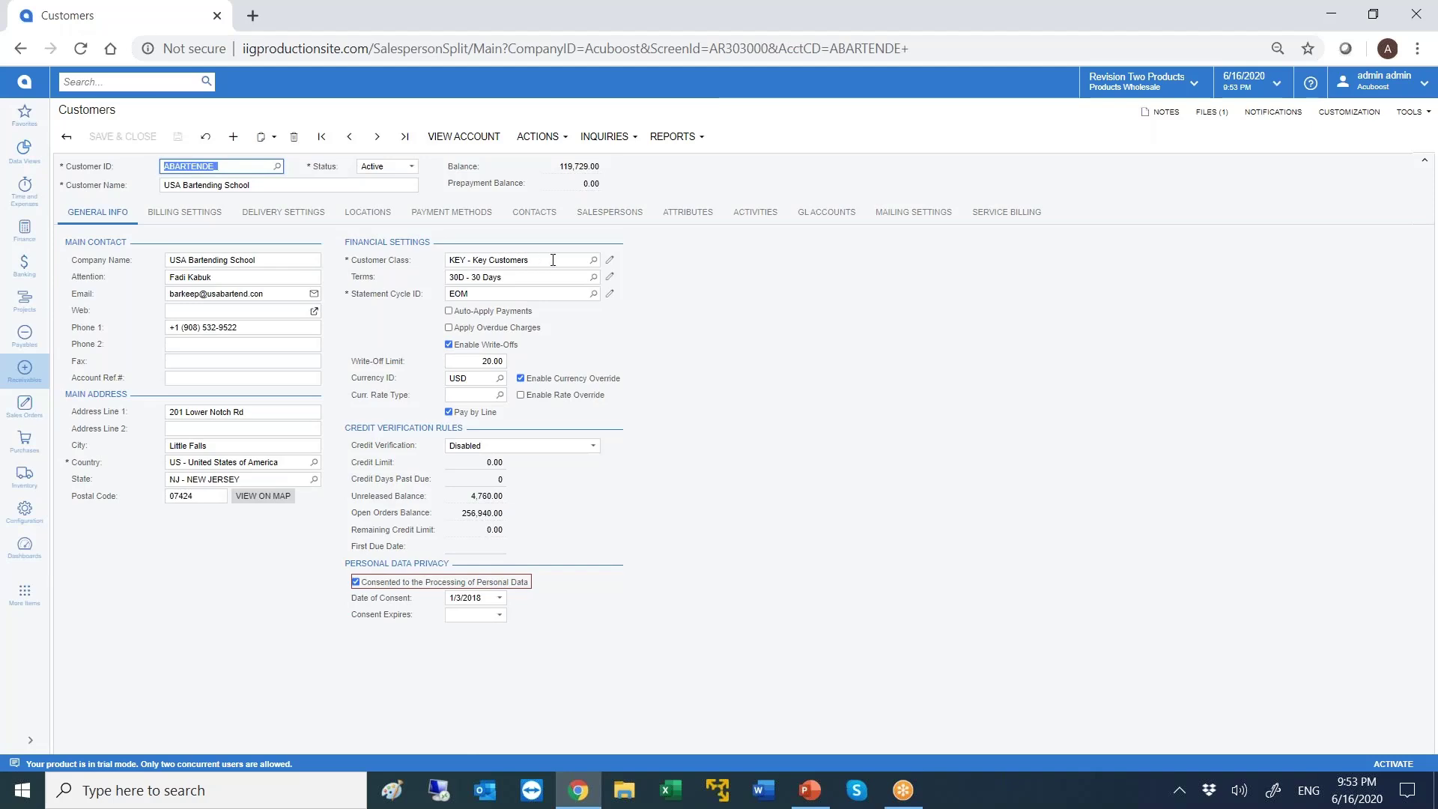
click(609, 212)
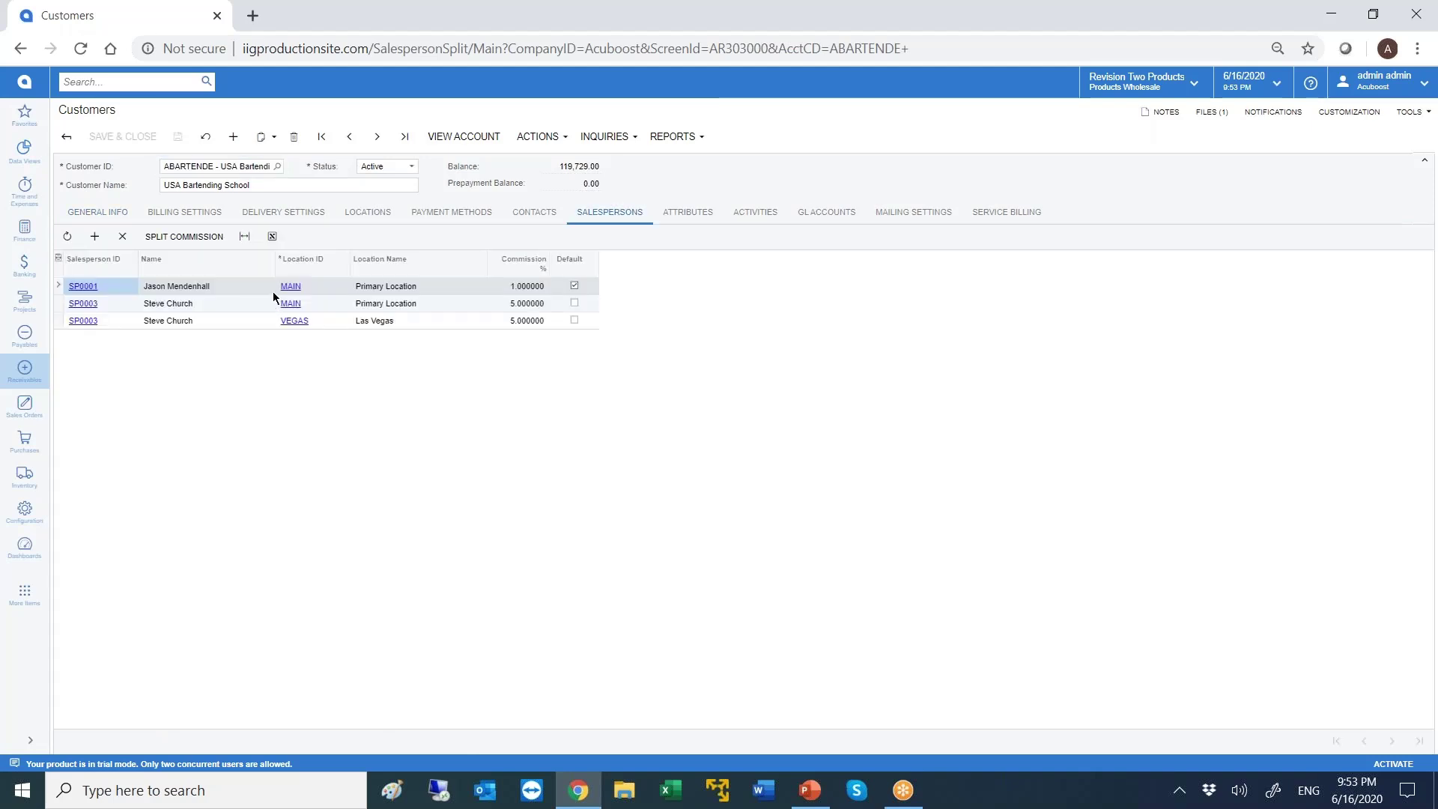
click(212, 238)
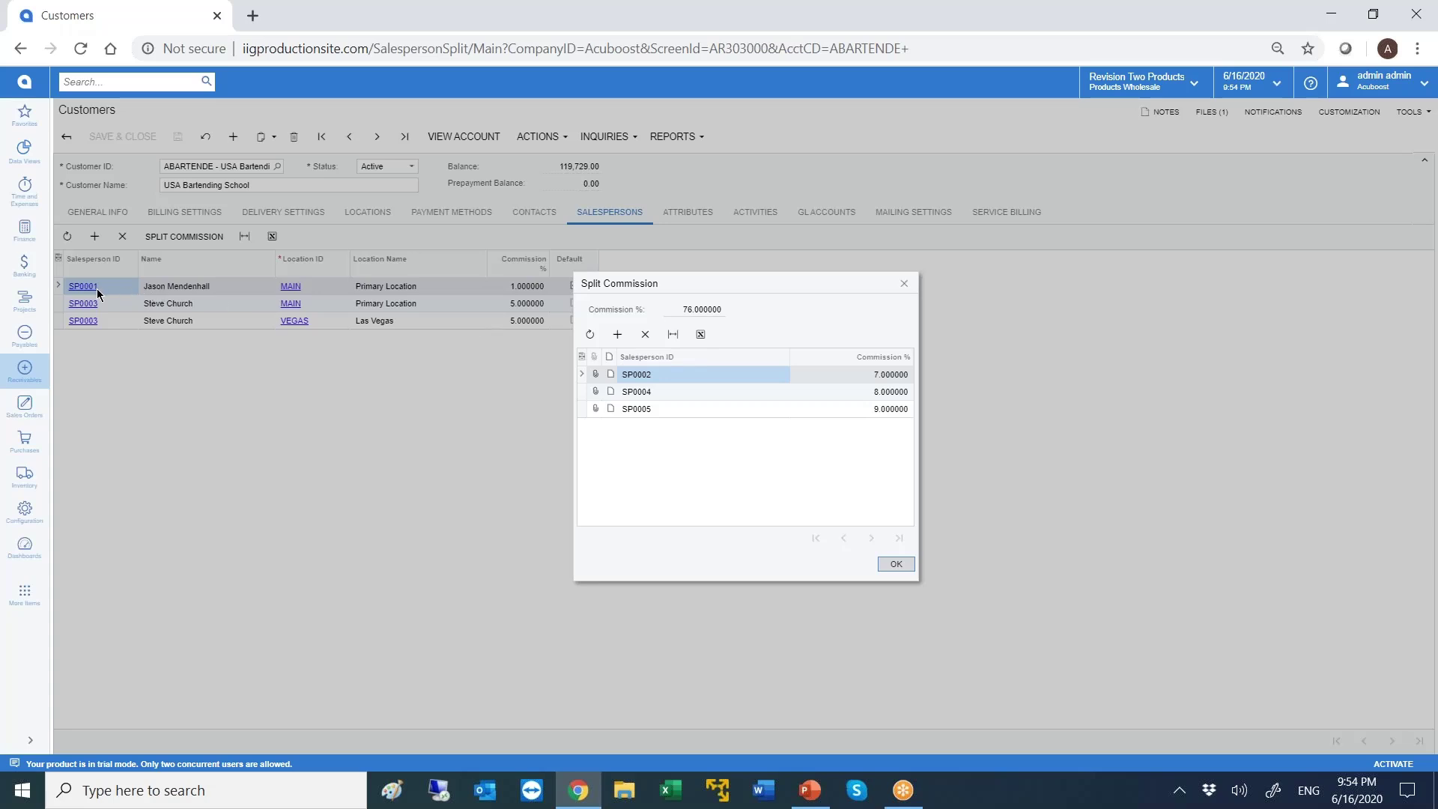
click(896, 569)
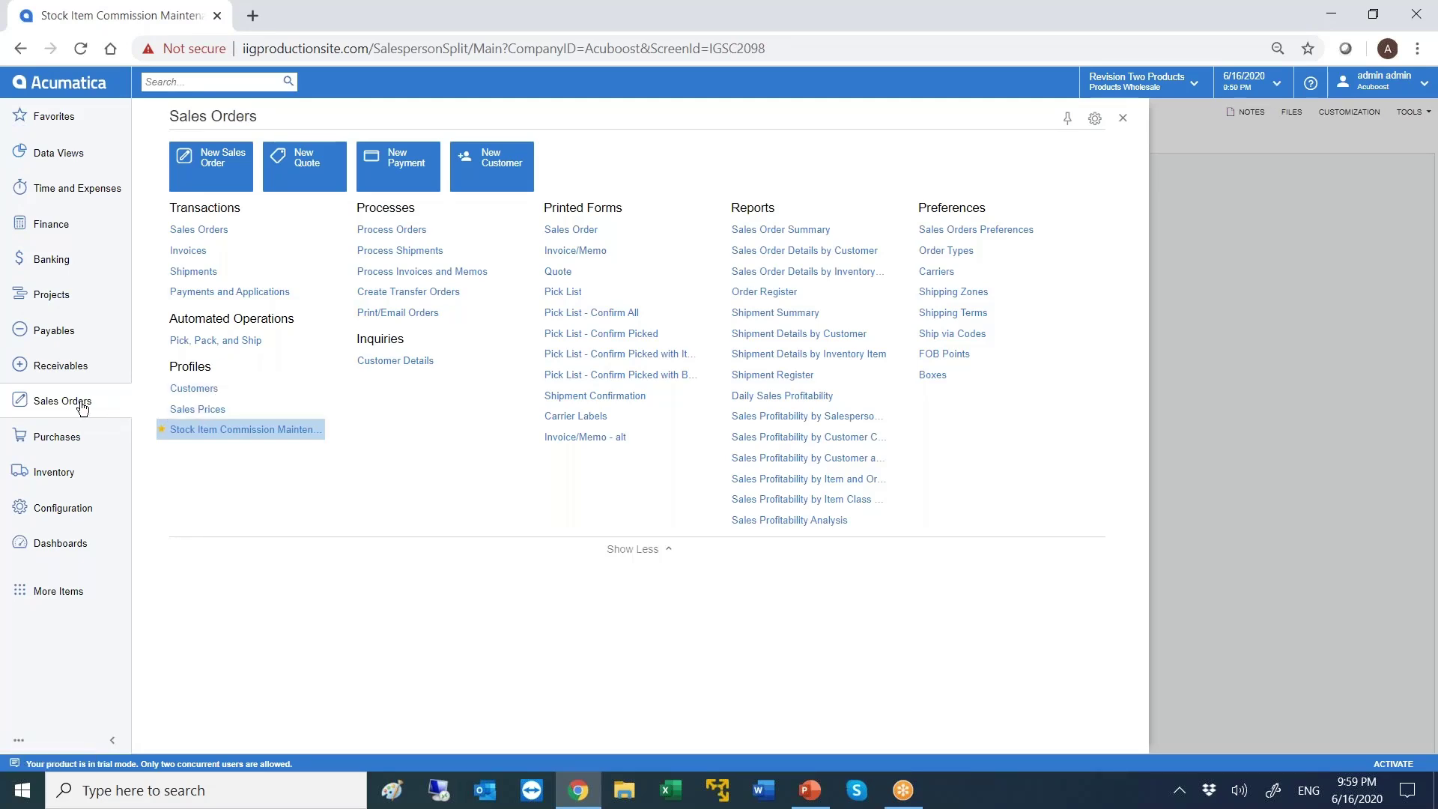
- Open Stock Item Commission Maintenance and choose SP0001 as the salesperson for a new commission record
click(83, 404)
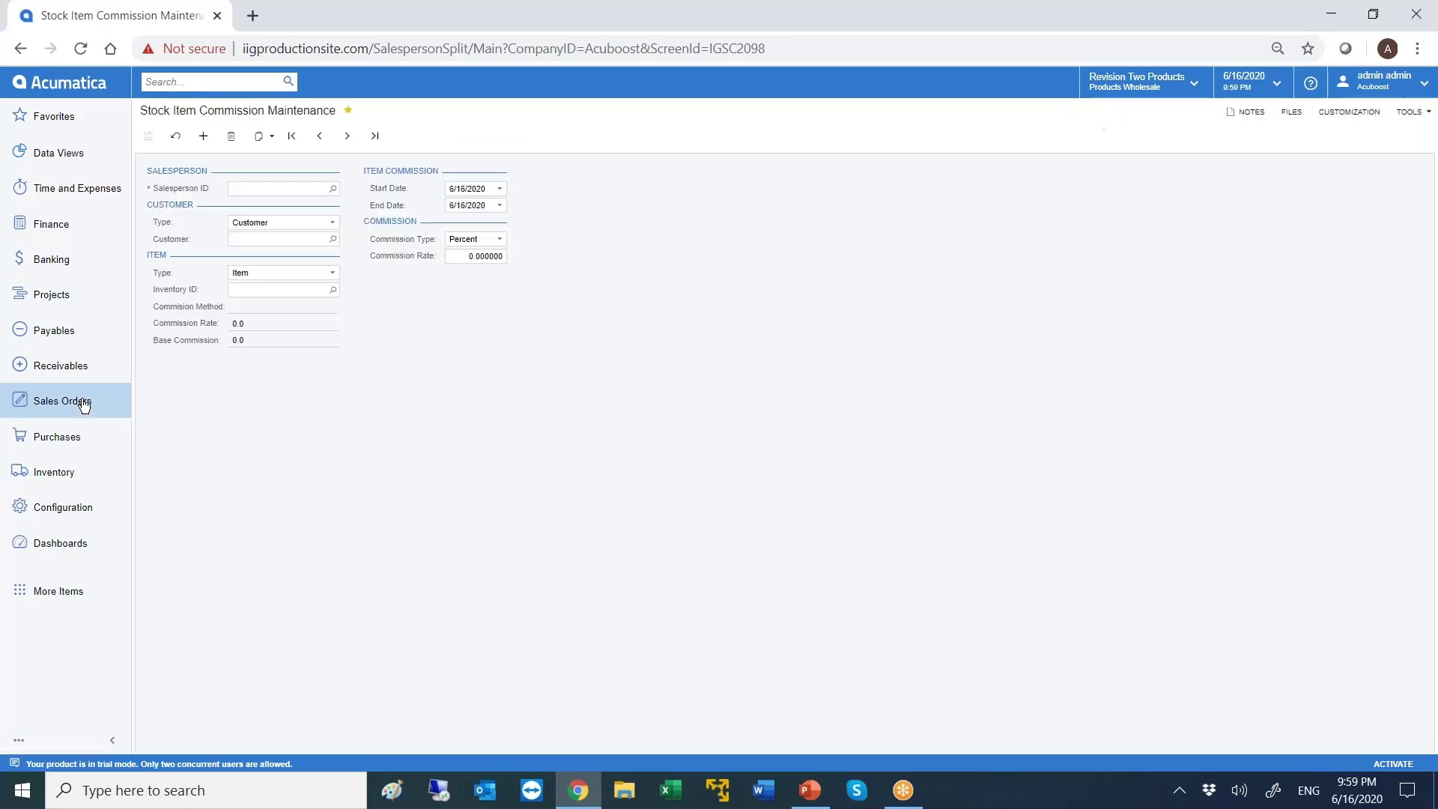
click(89, 411)
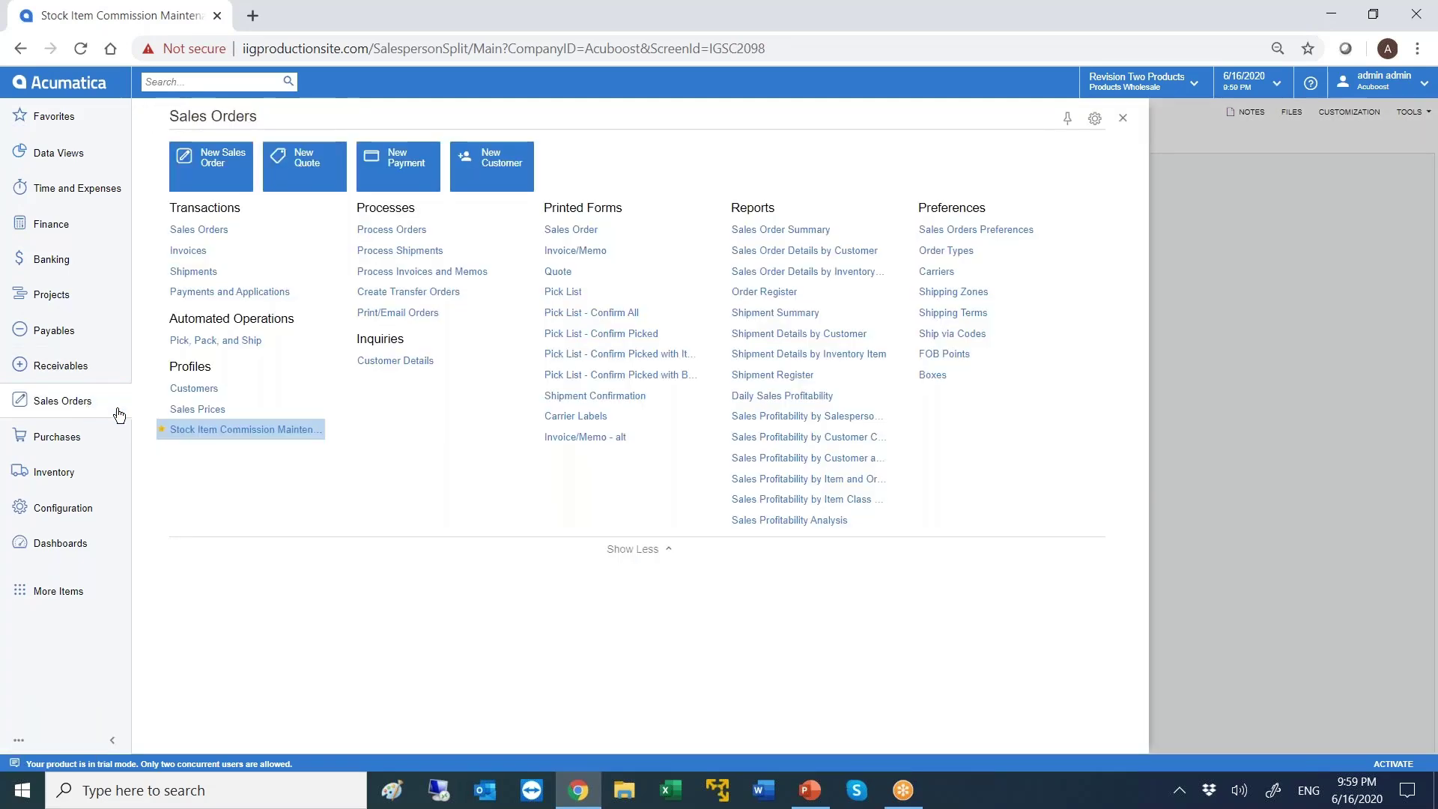
click(204, 430)
click(332, 188)
key(Return)
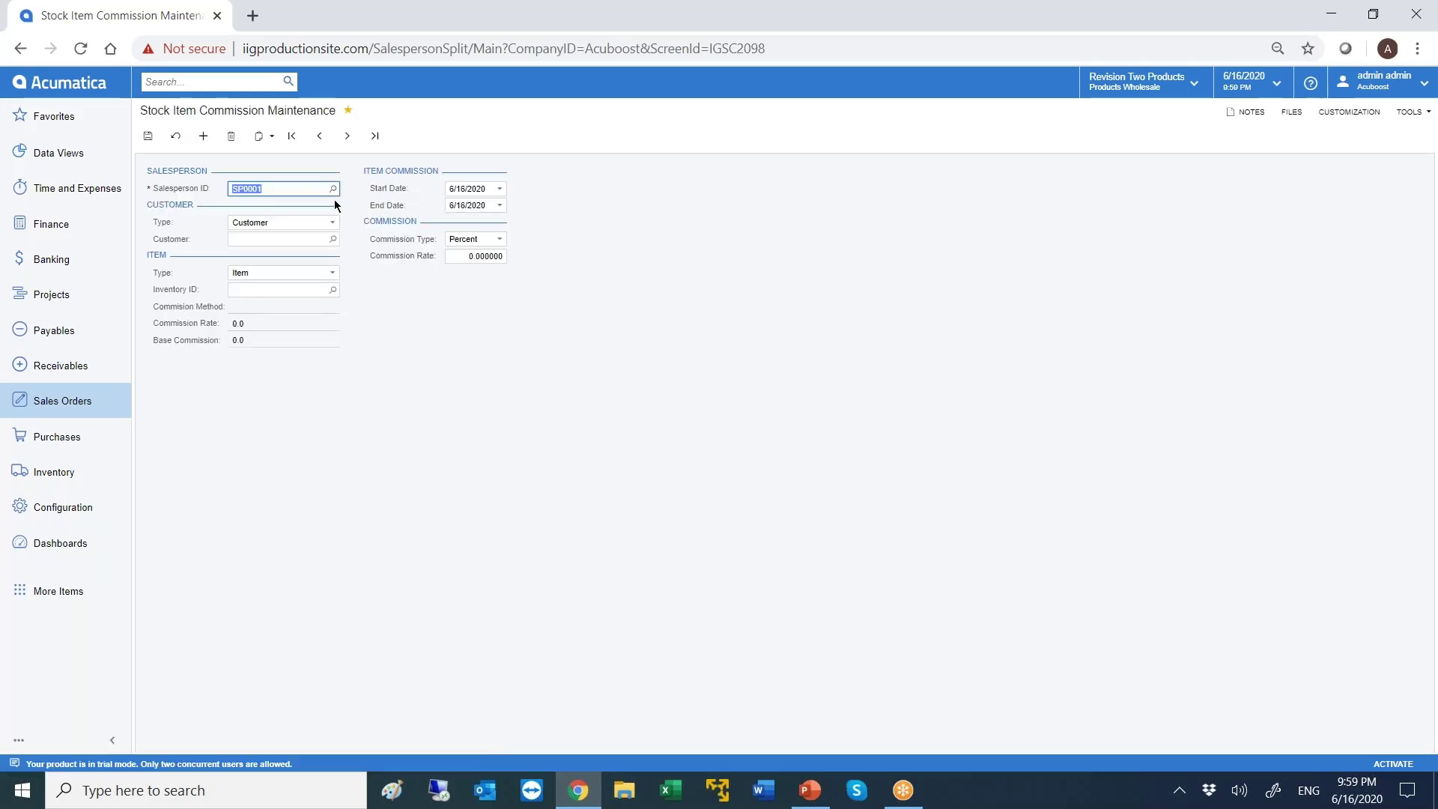
- Apply the commission record by customer class INTL and by item class ELECCOMP
click(333, 222)
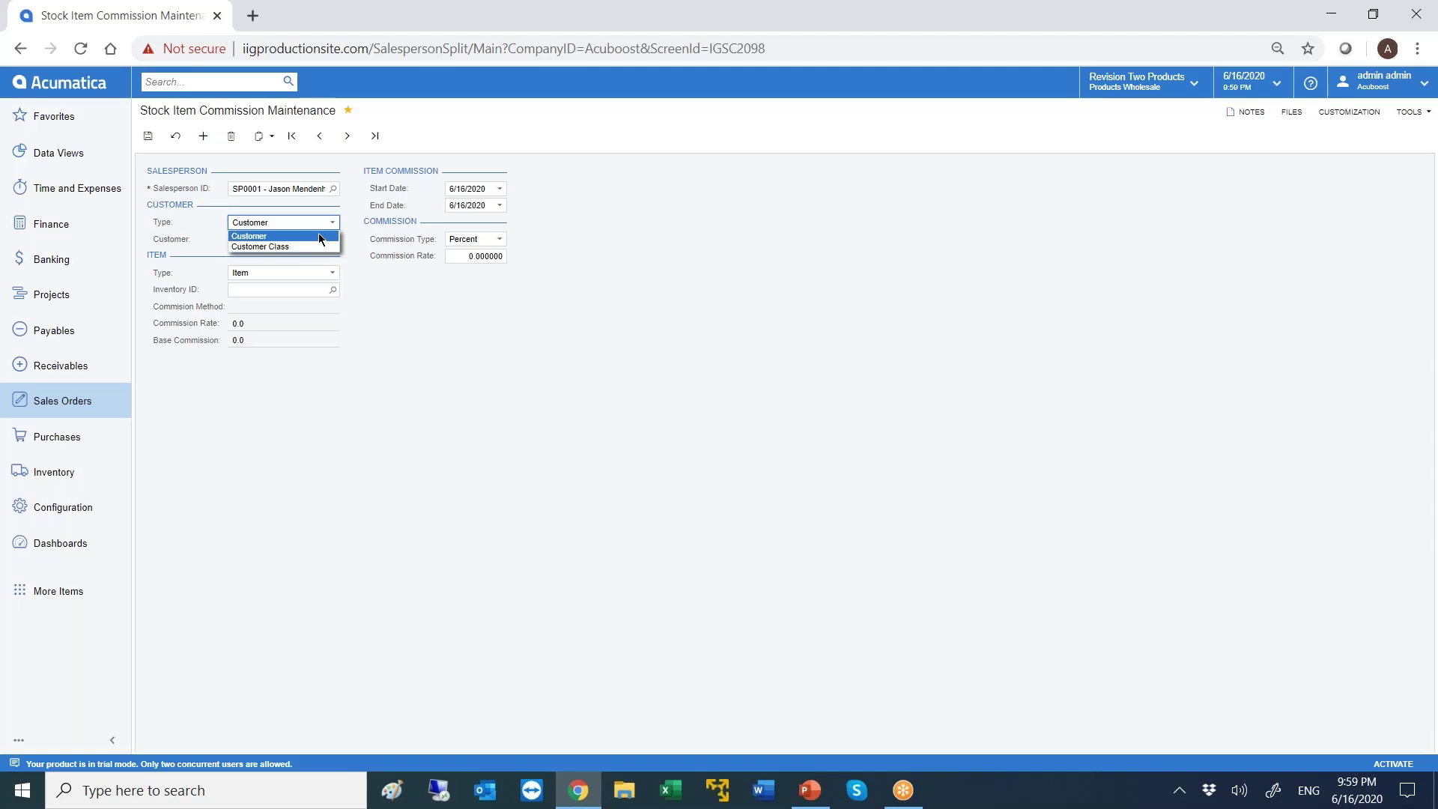
click(321, 247)
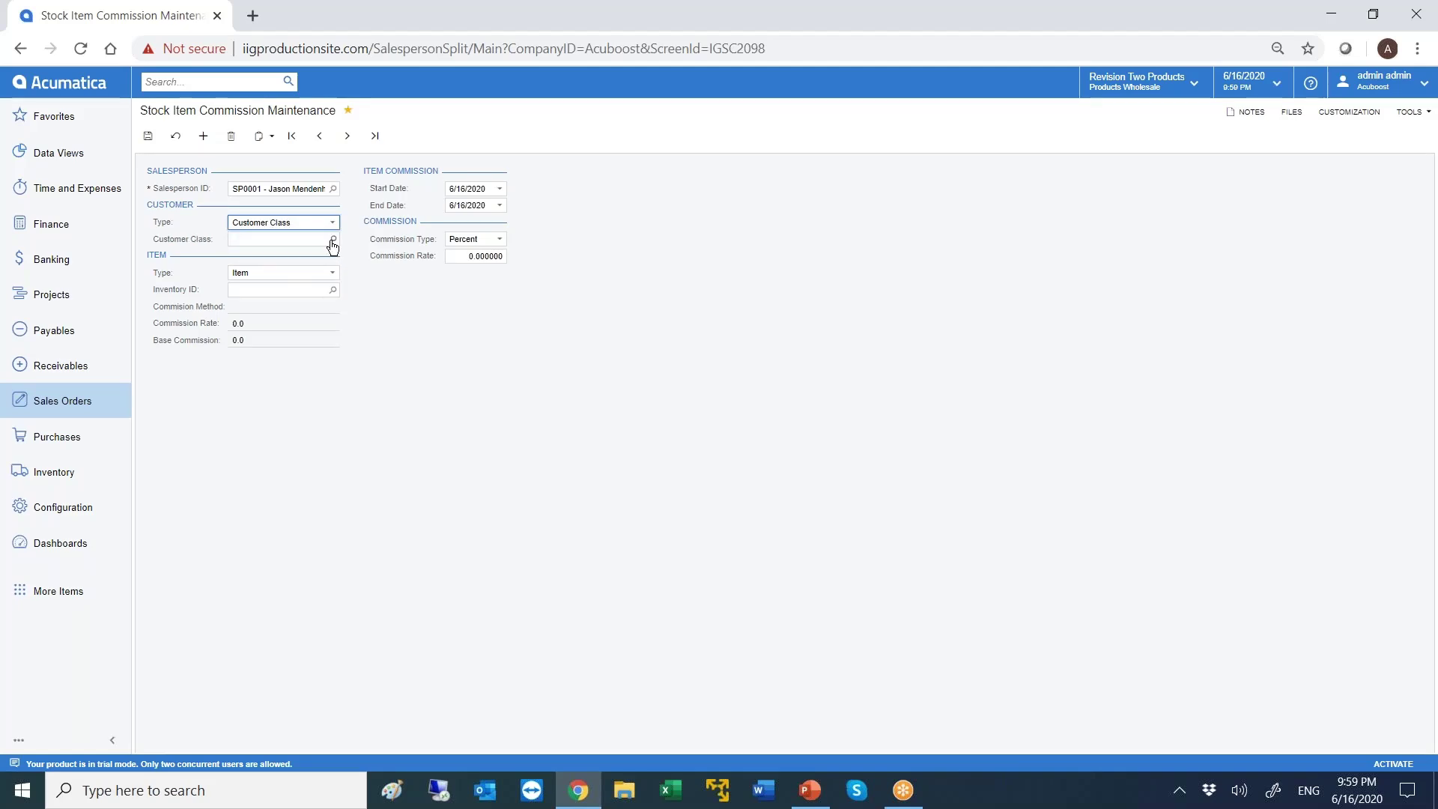
click(332, 239)
key(Return)
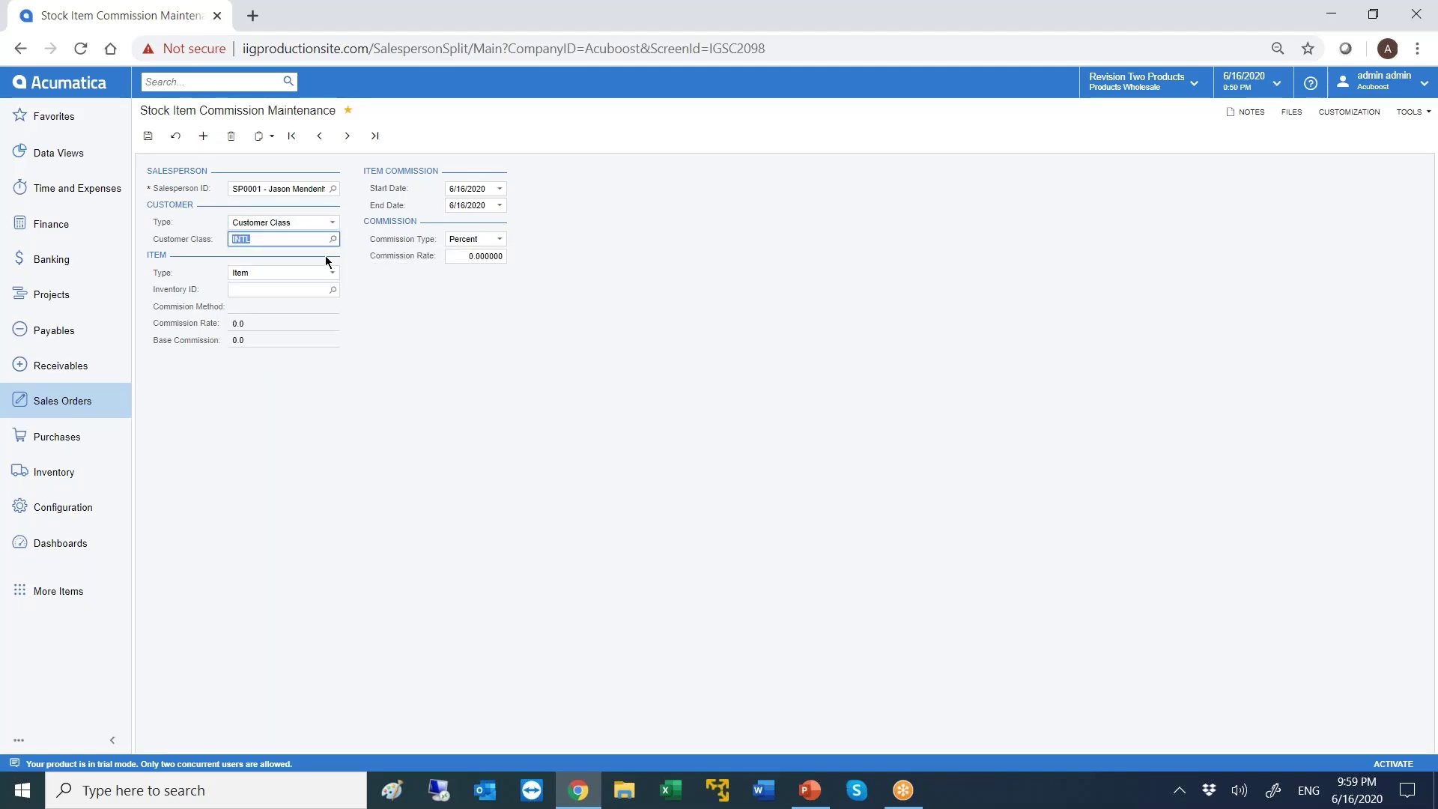
click(328, 280)
click(310, 295)
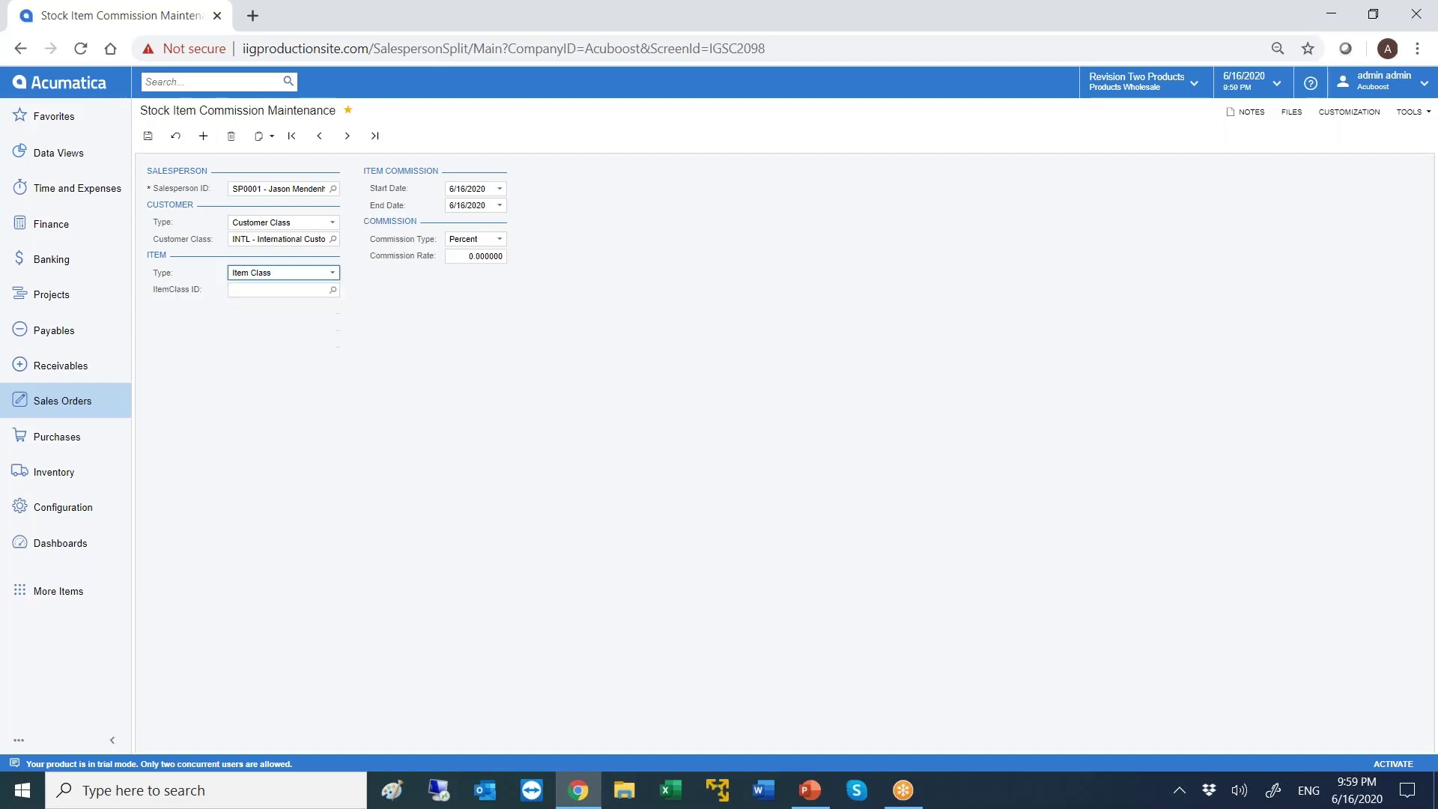
click(332, 290)
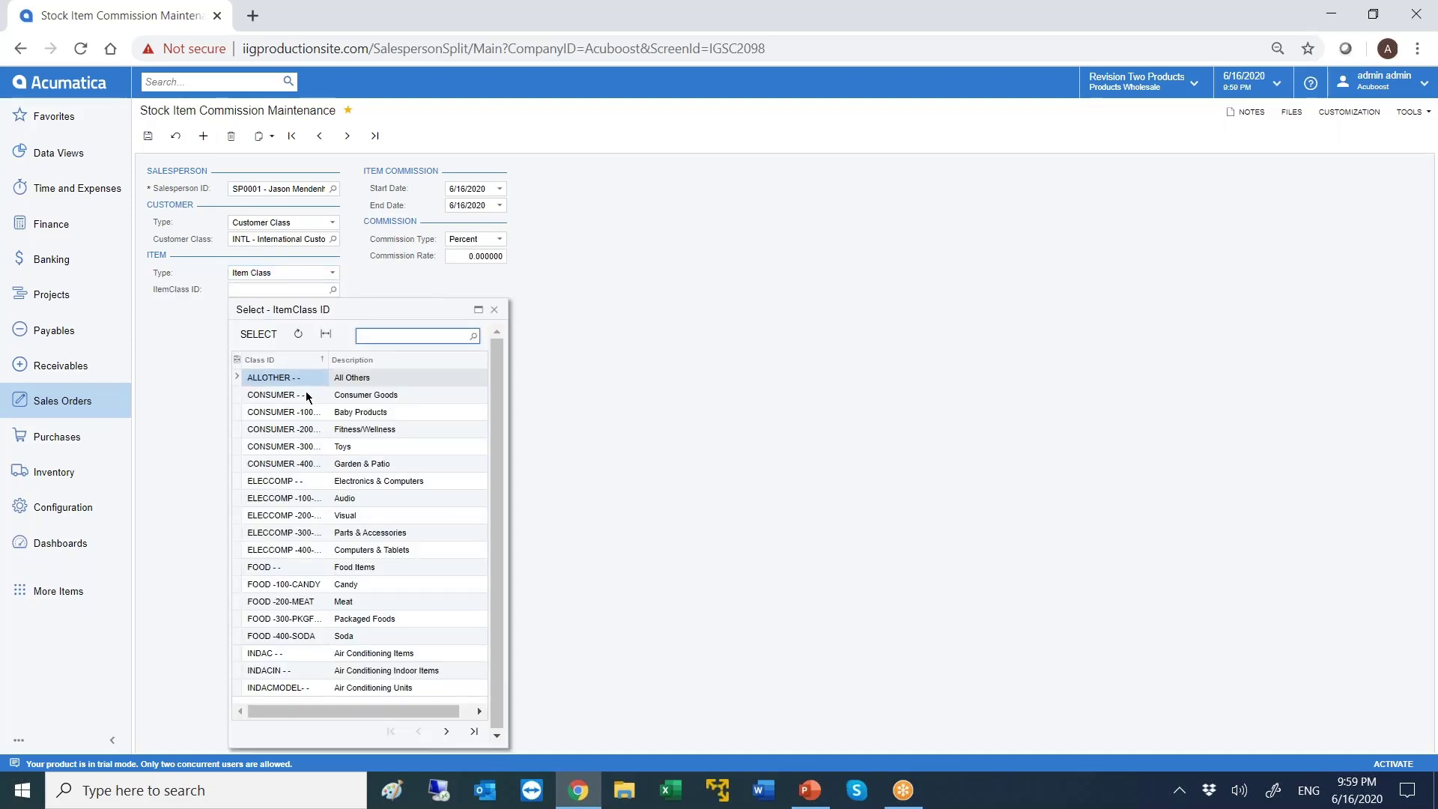
double_click(297, 481)
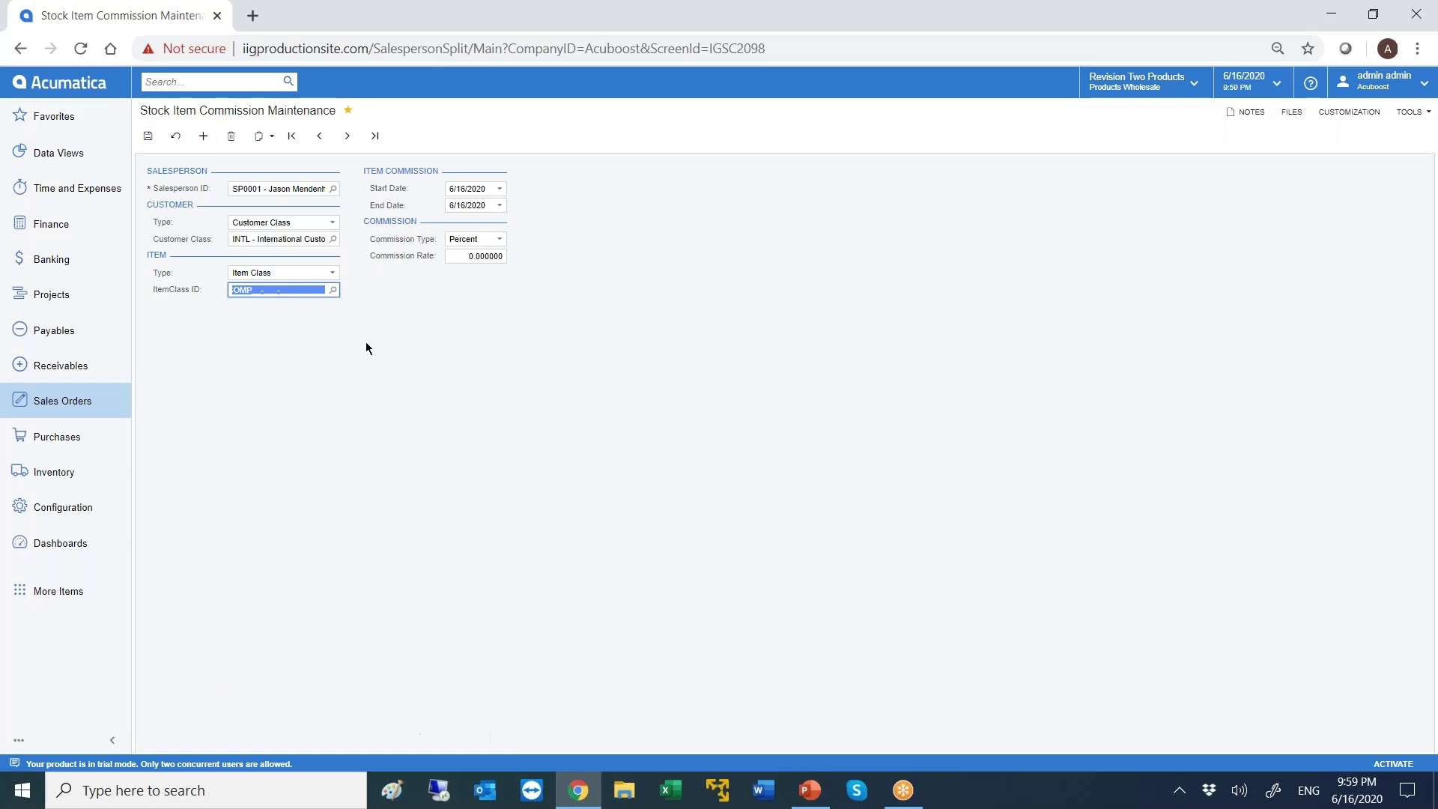
- Set the commission type to Percent with a rate of 4 and save the commission record
click(498, 240)
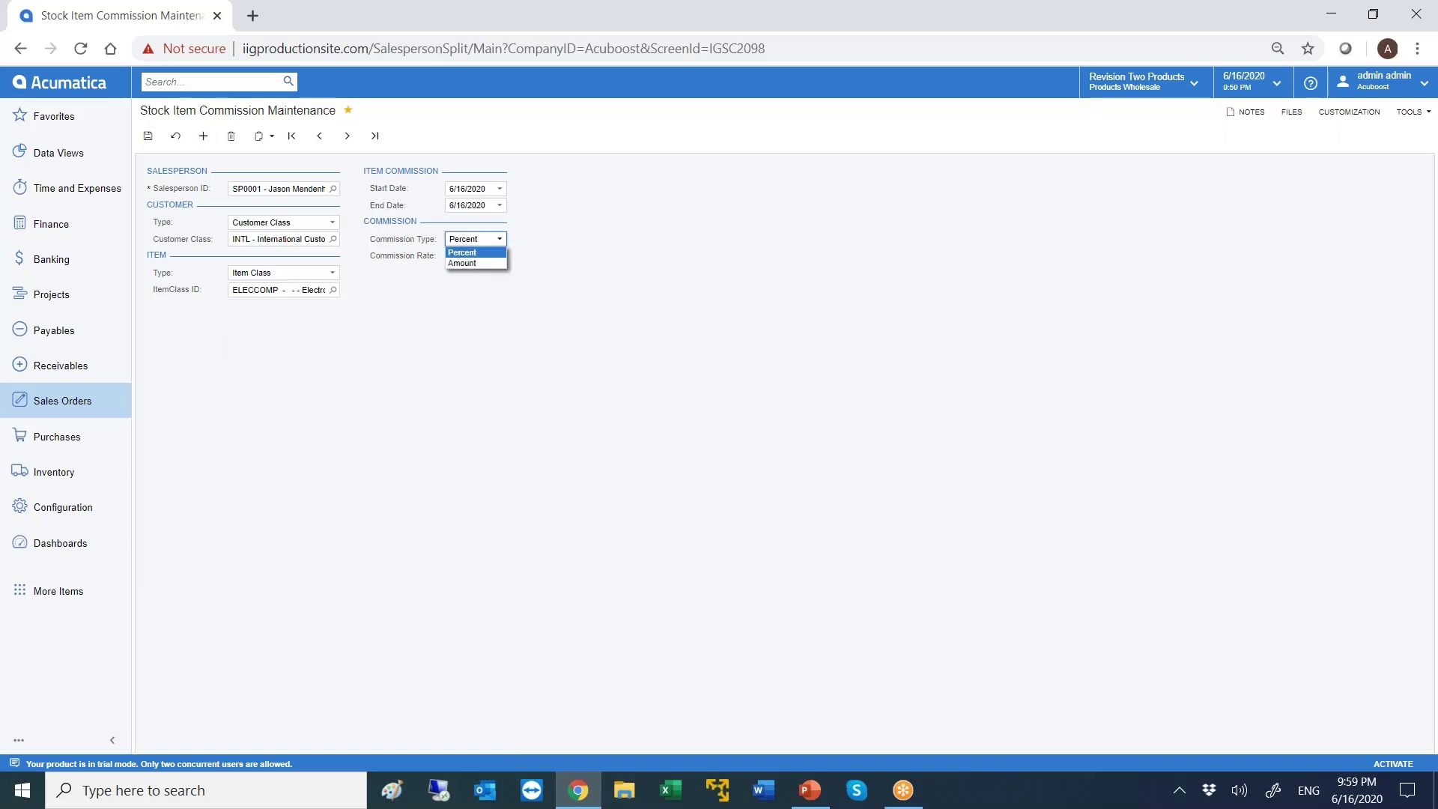
click(471, 256)
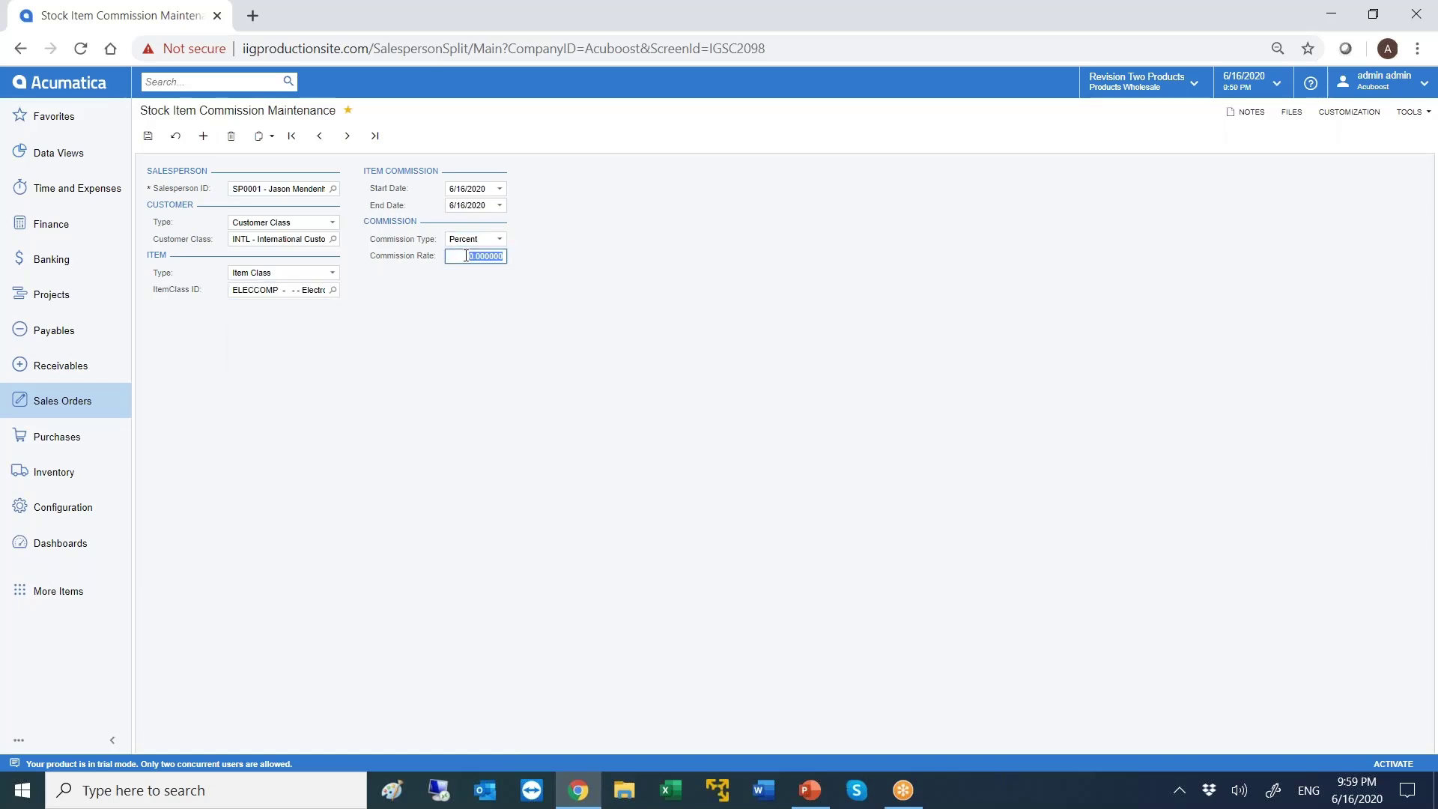
text(4)
key(Tab)
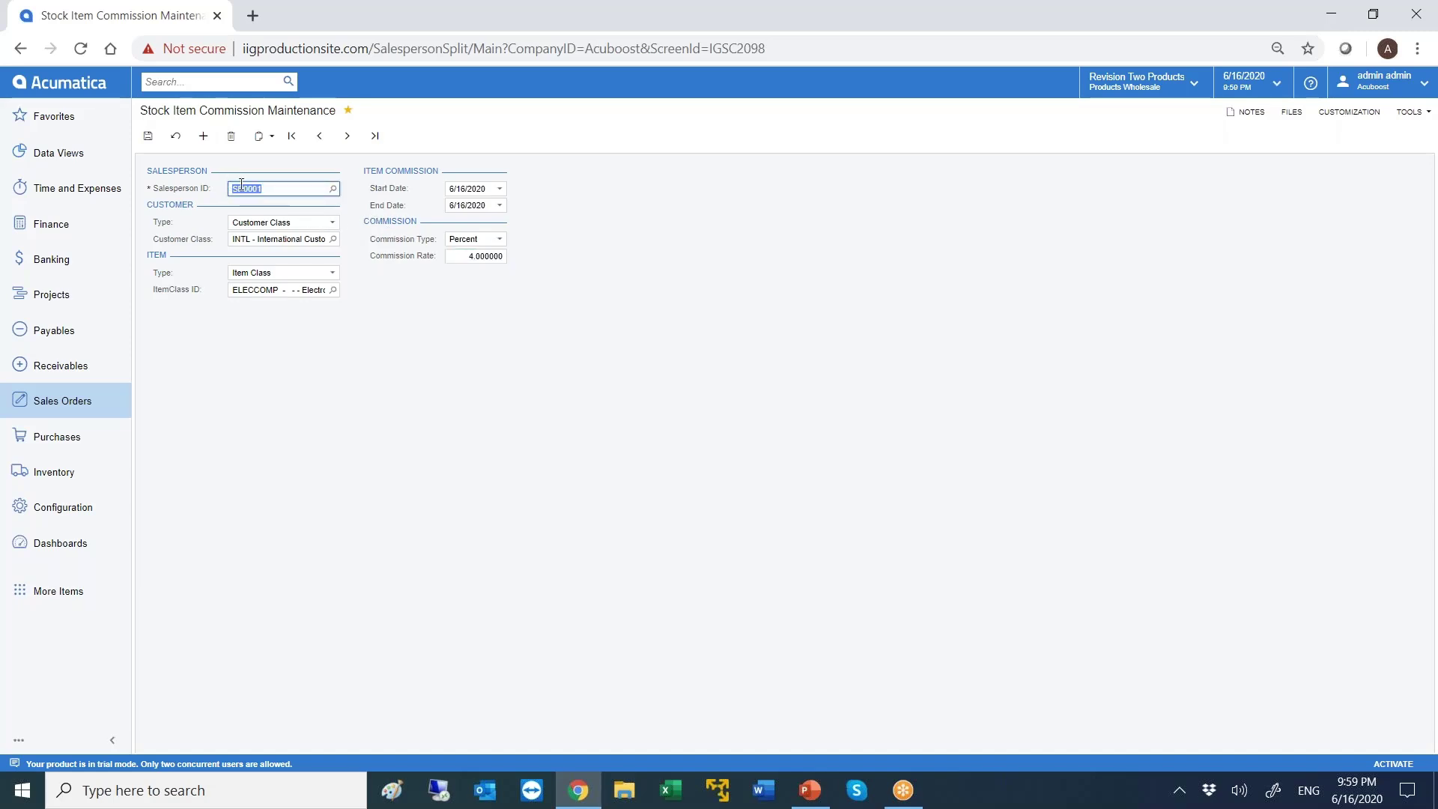
click(326, 223)
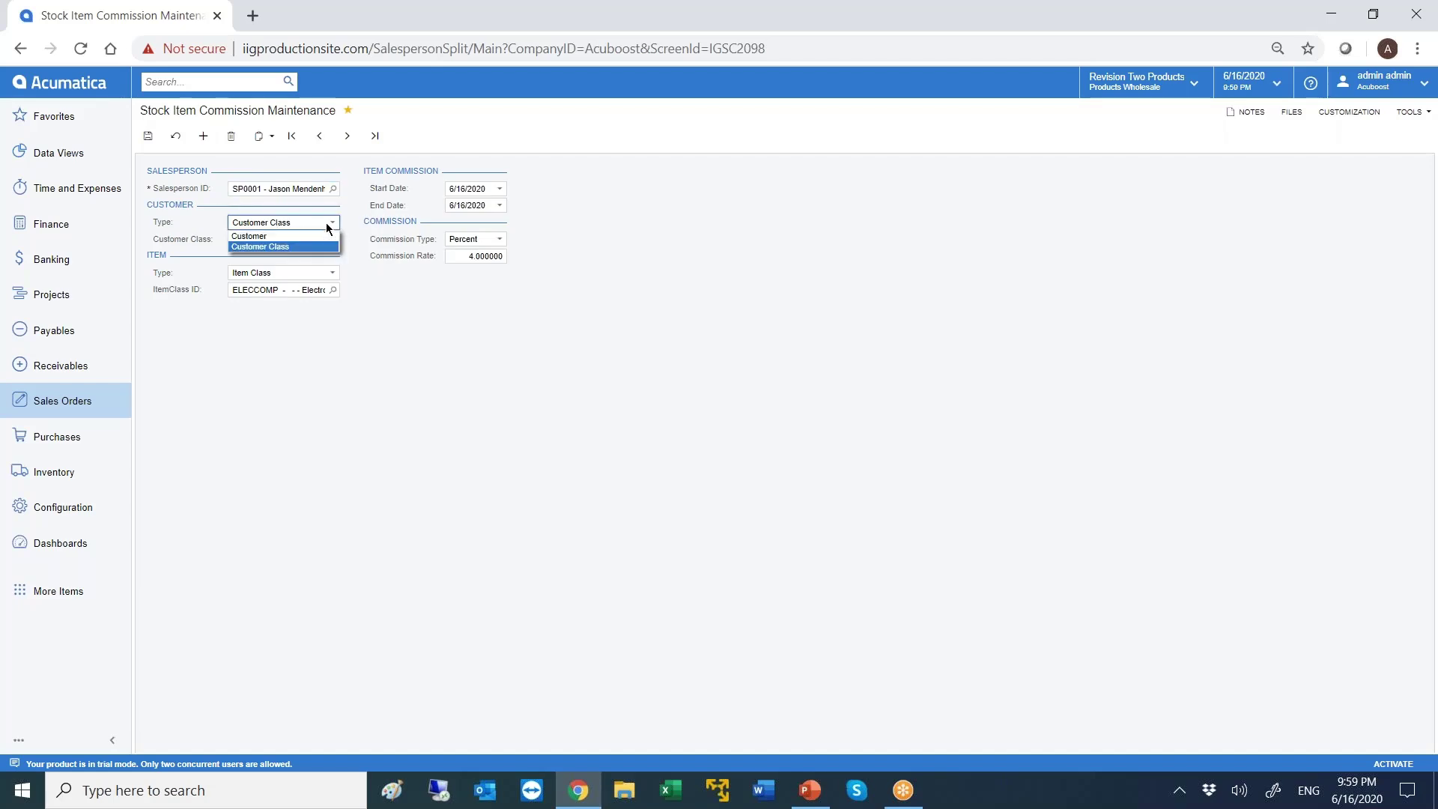
click(329, 268)
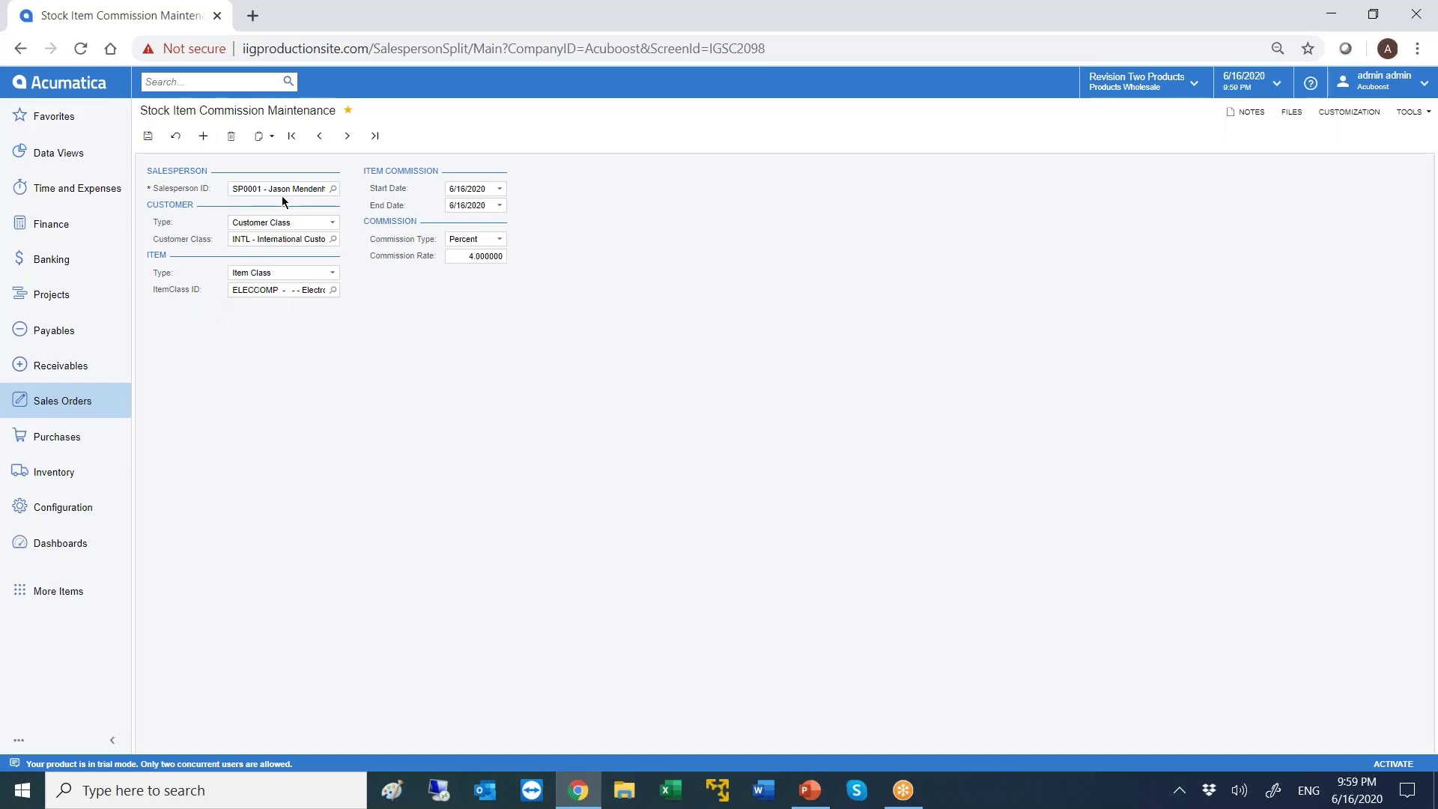
click(147, 135)
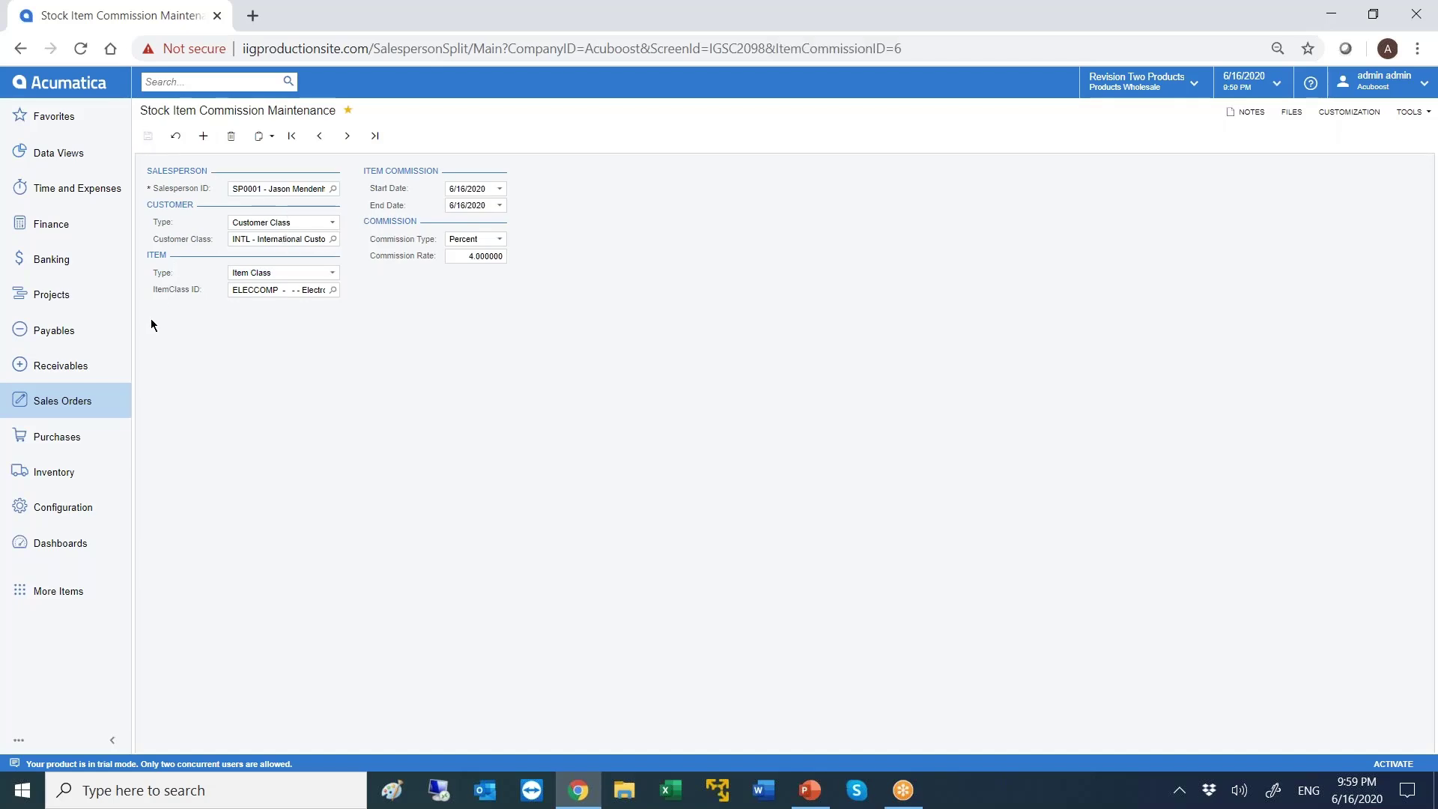
- Create a new sales order of type SO for the customer USA Bartending School
click(103, 402)
click(224, 230)
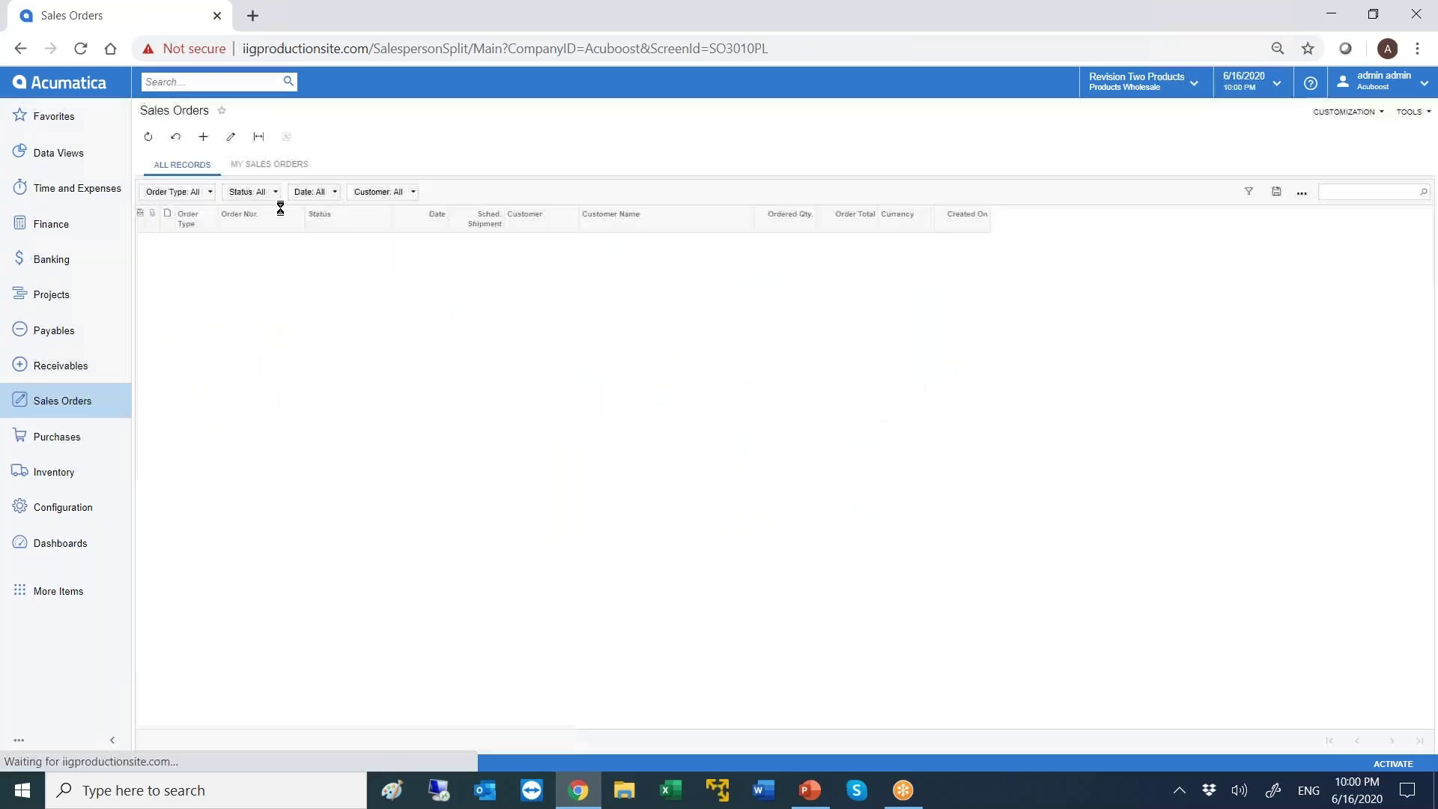
click(222, 138)
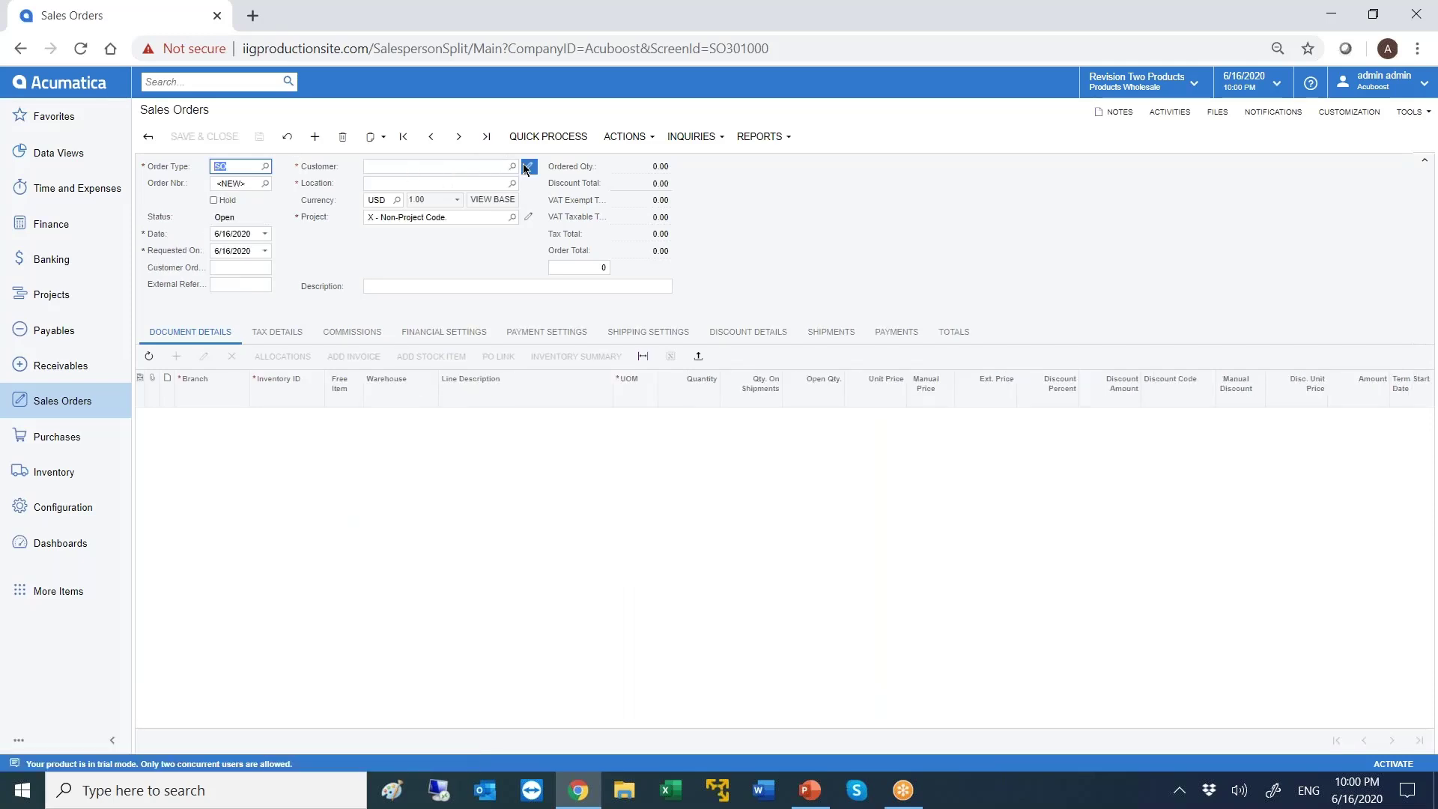
click(513, 166)
double_click(405, 258)
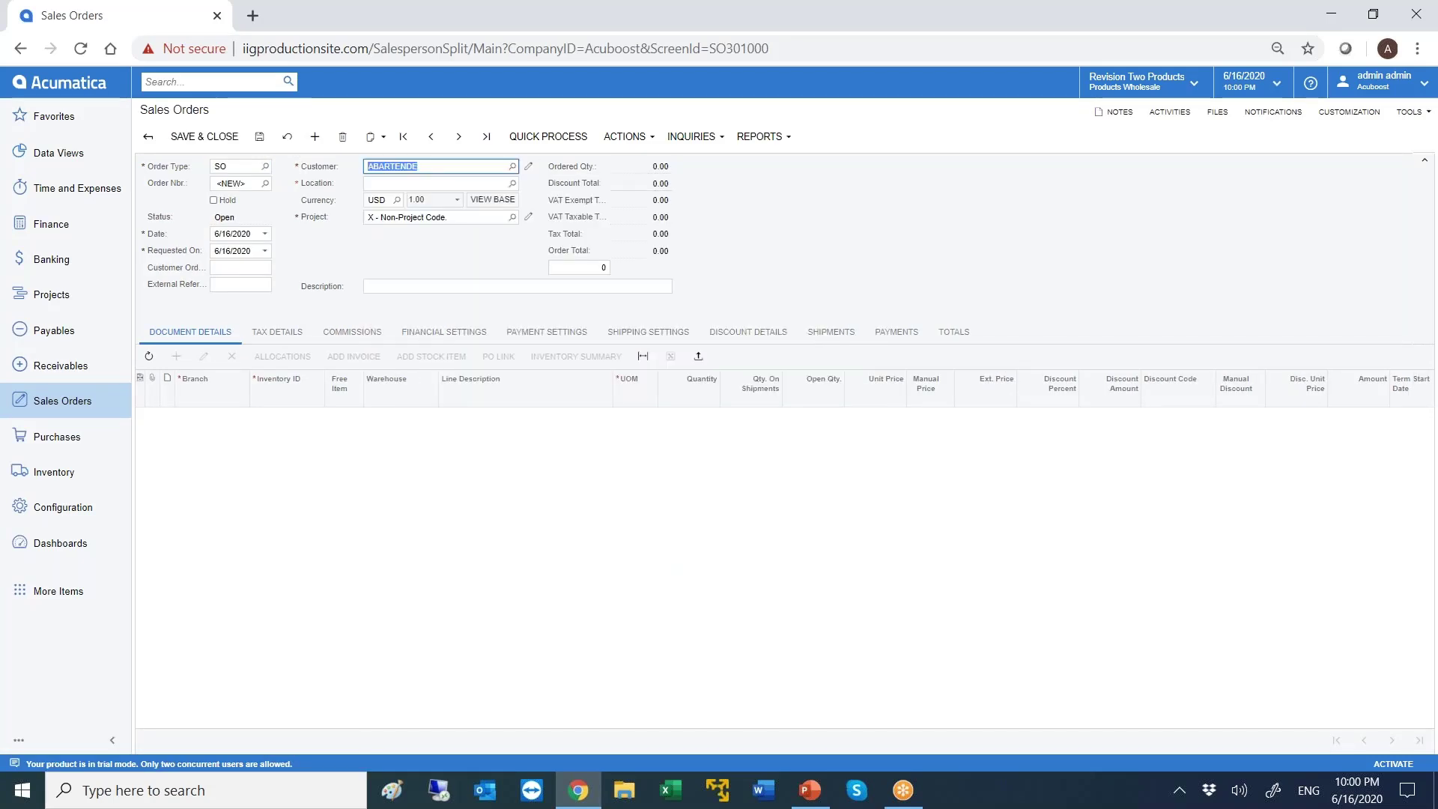
- Add an order line for the Acer Laptop Computer AACOMPUT01 with quantity 1 and save the sales order
click(176, 356)
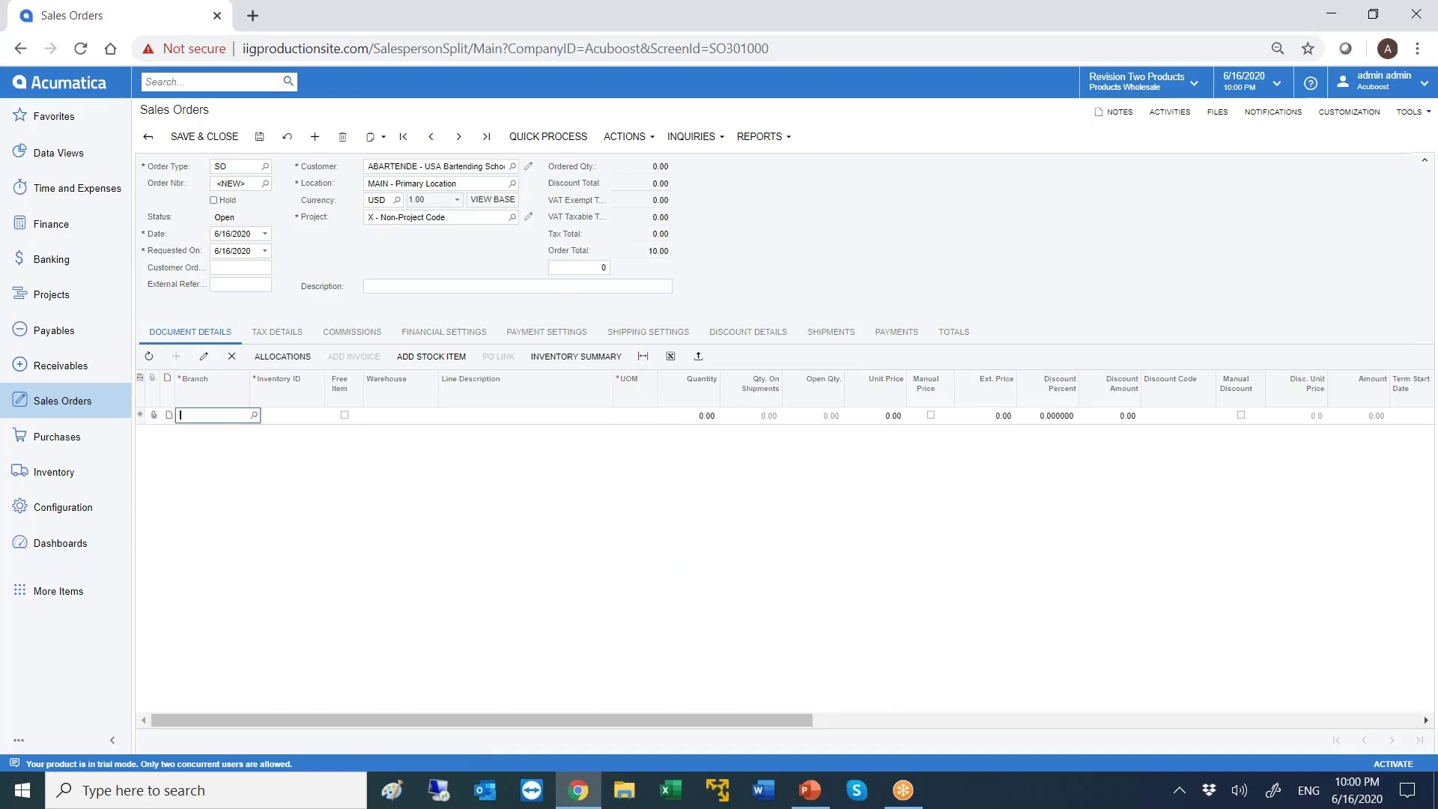
text(aac)
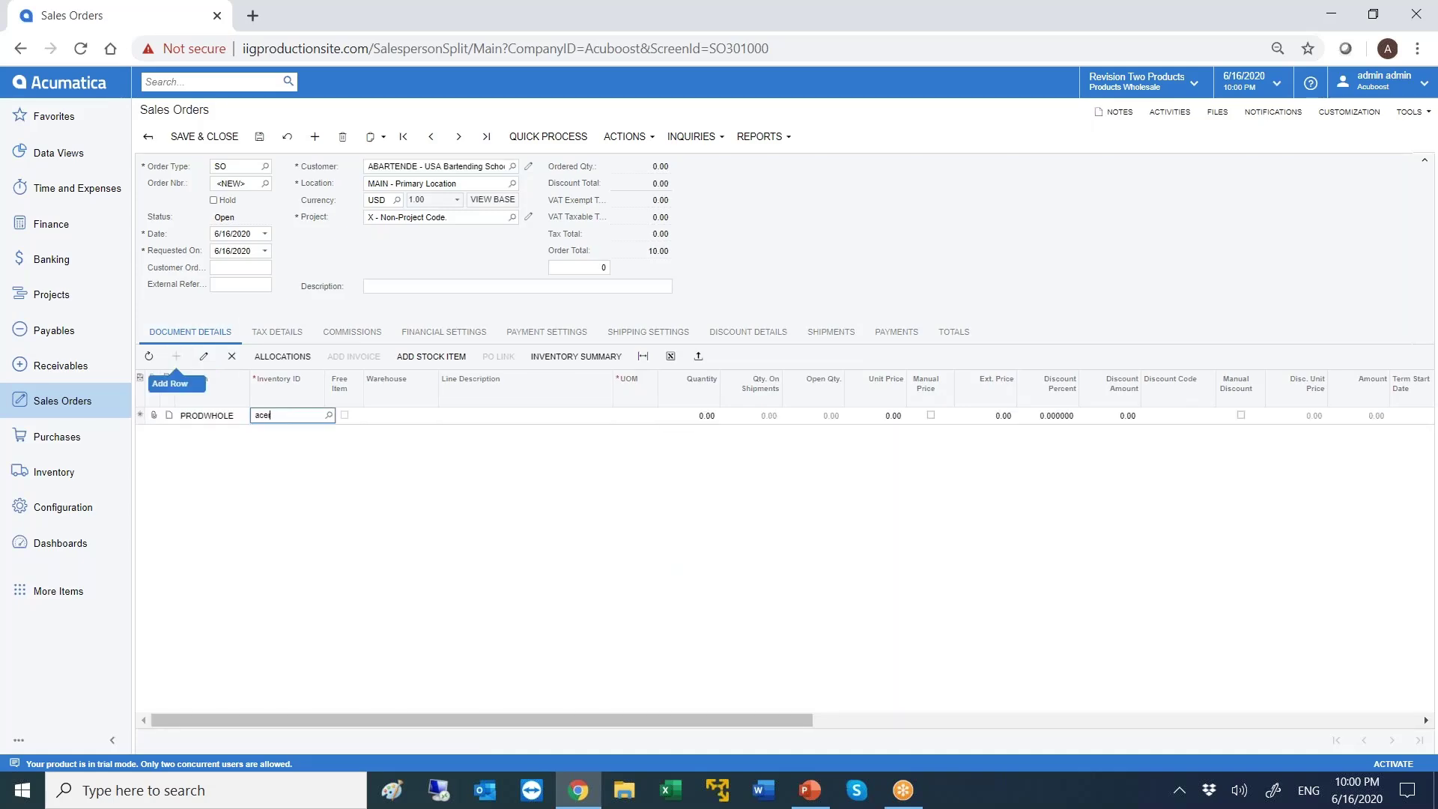
key(Tab)
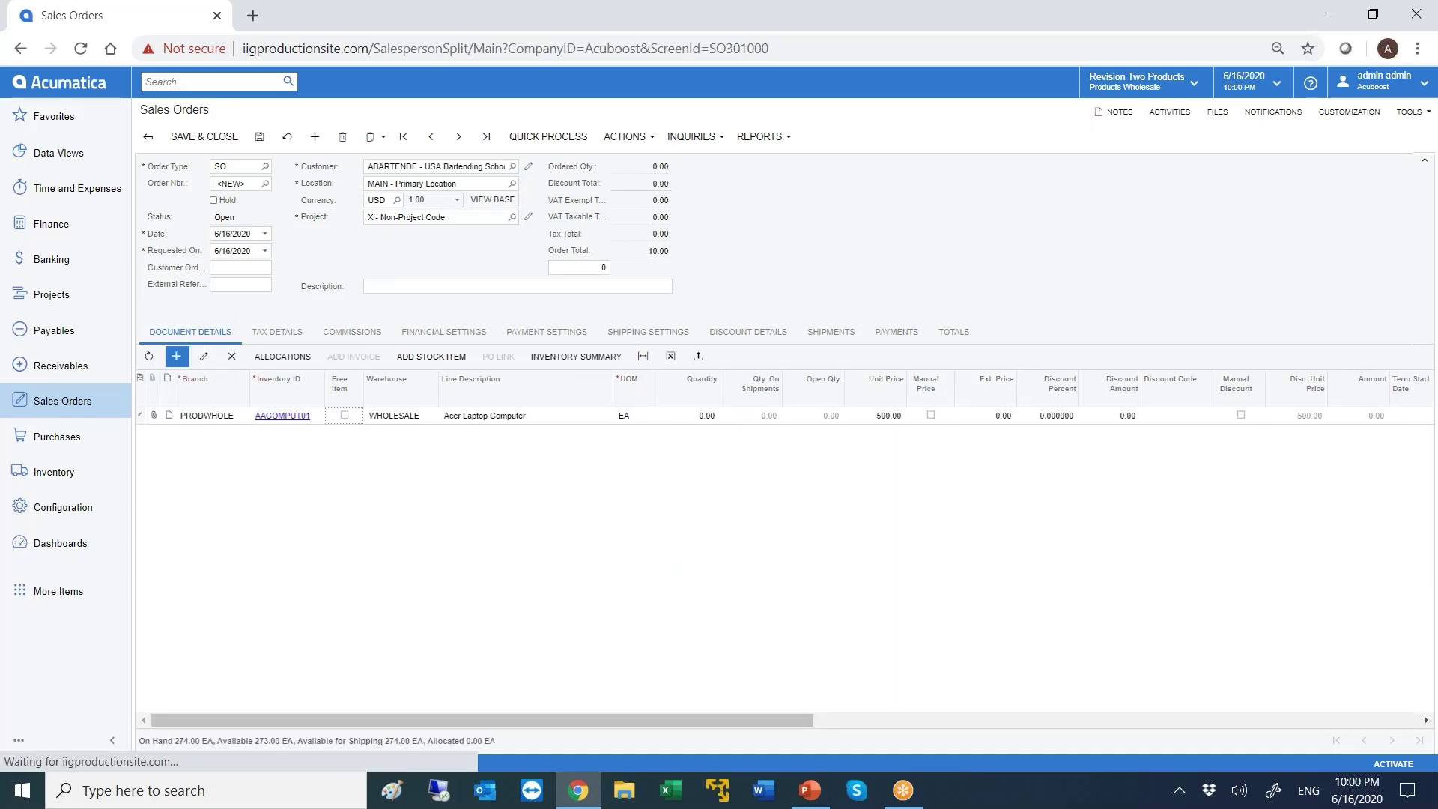
key(Tab)
key(Tab)
key(Tab)
key(Tab)
text(1)
key(Tab)
key(Tab)
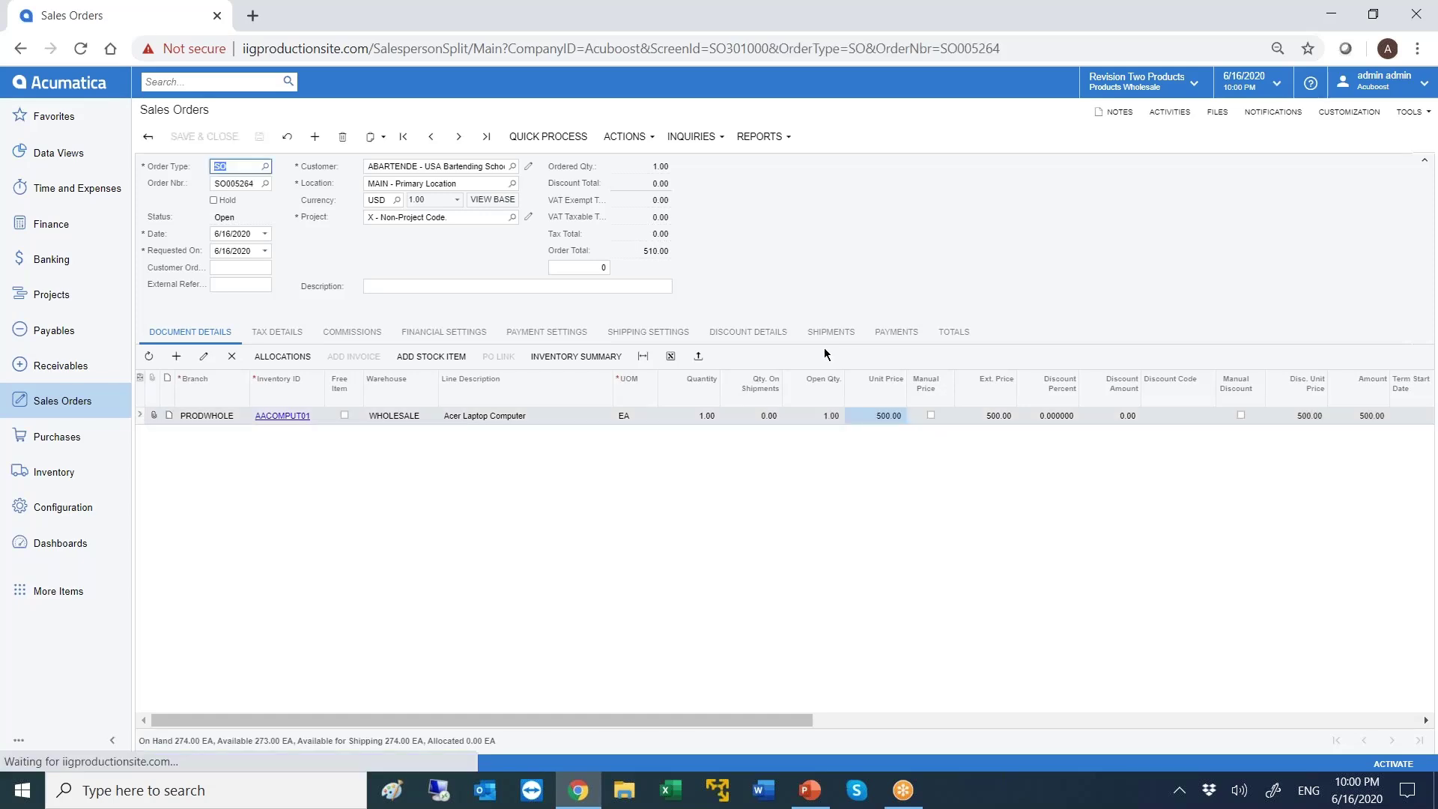
- Review the sales order's commissions and the split commission details for salesperson SP0001, closing the split details when done
click(379, 332)
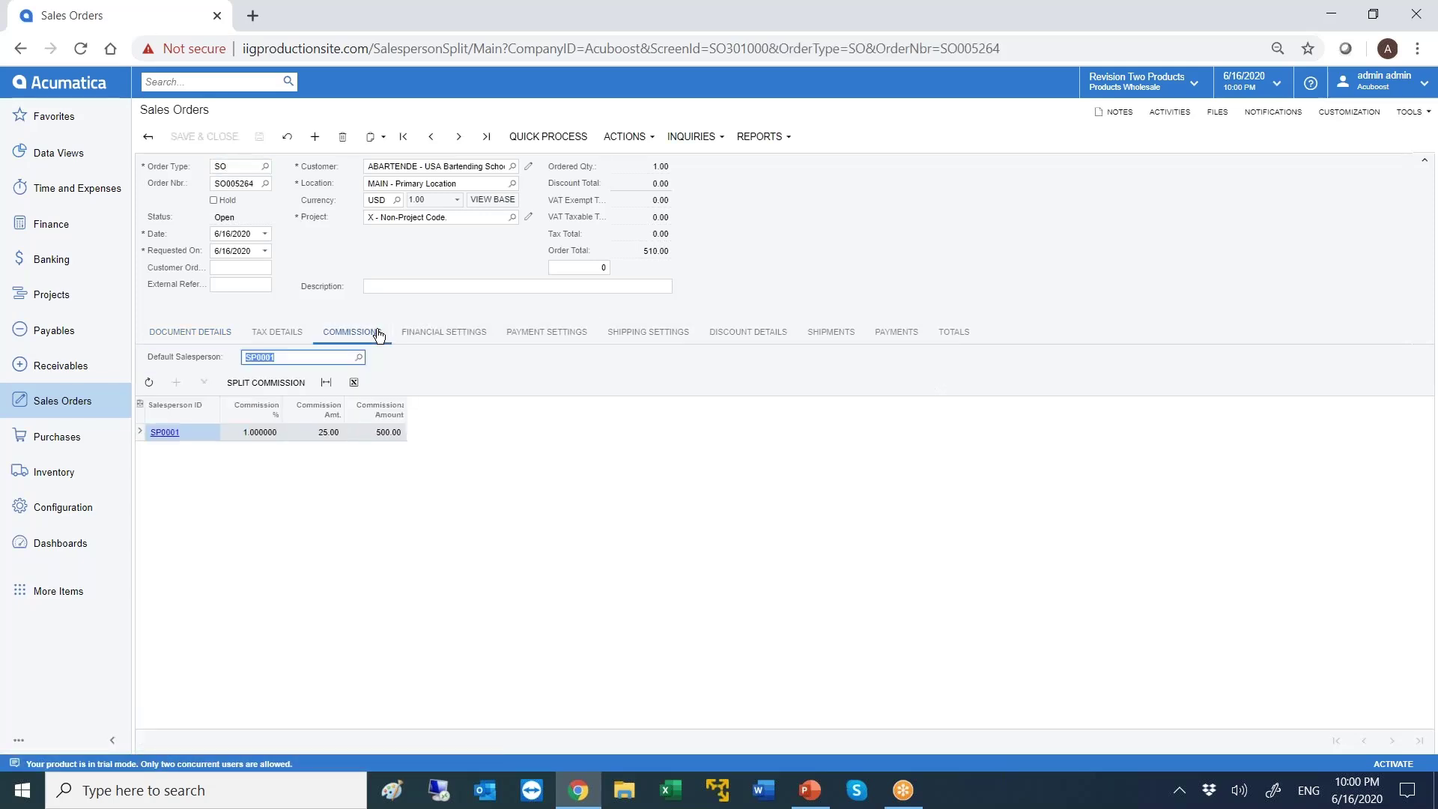
click(251, 390)
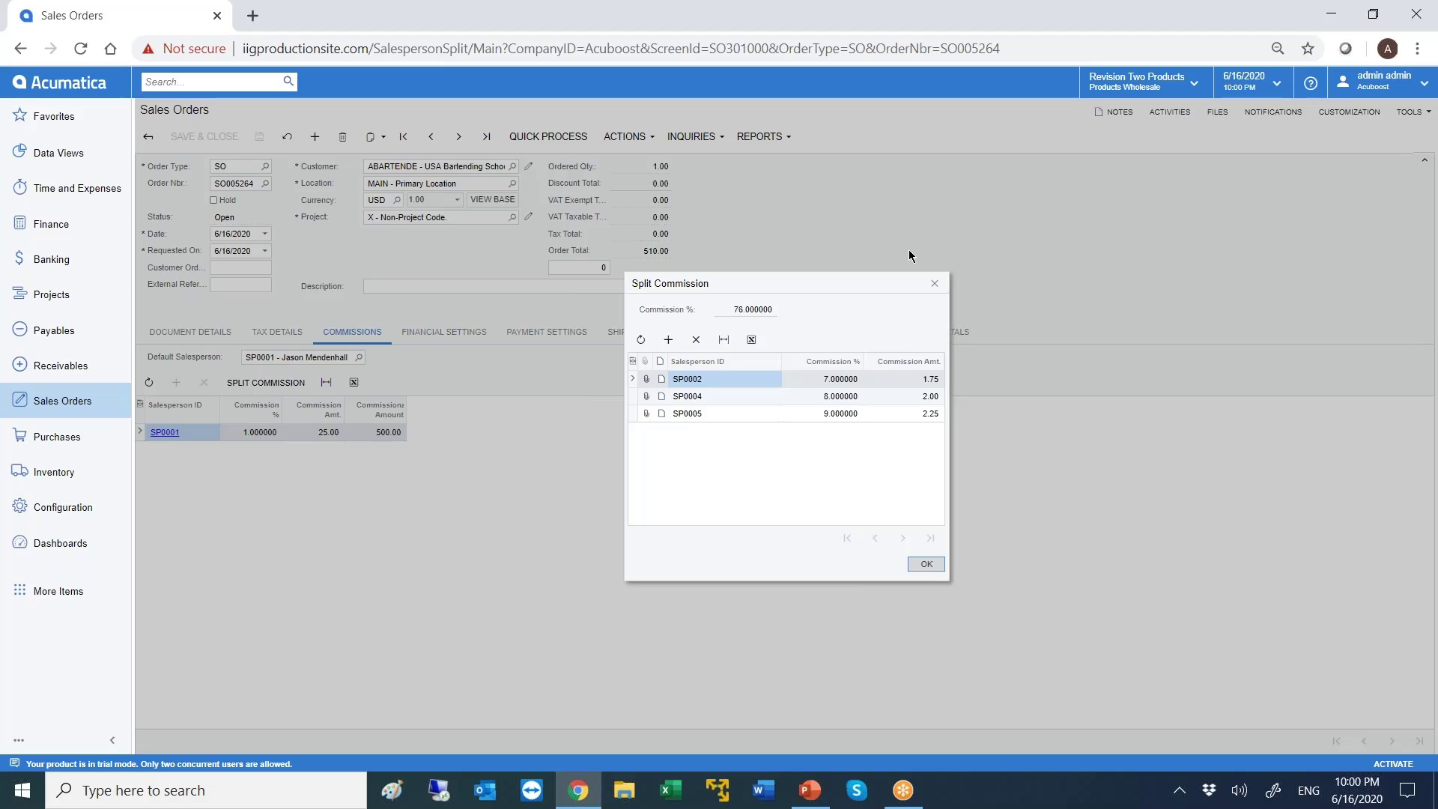
click(935, 282)
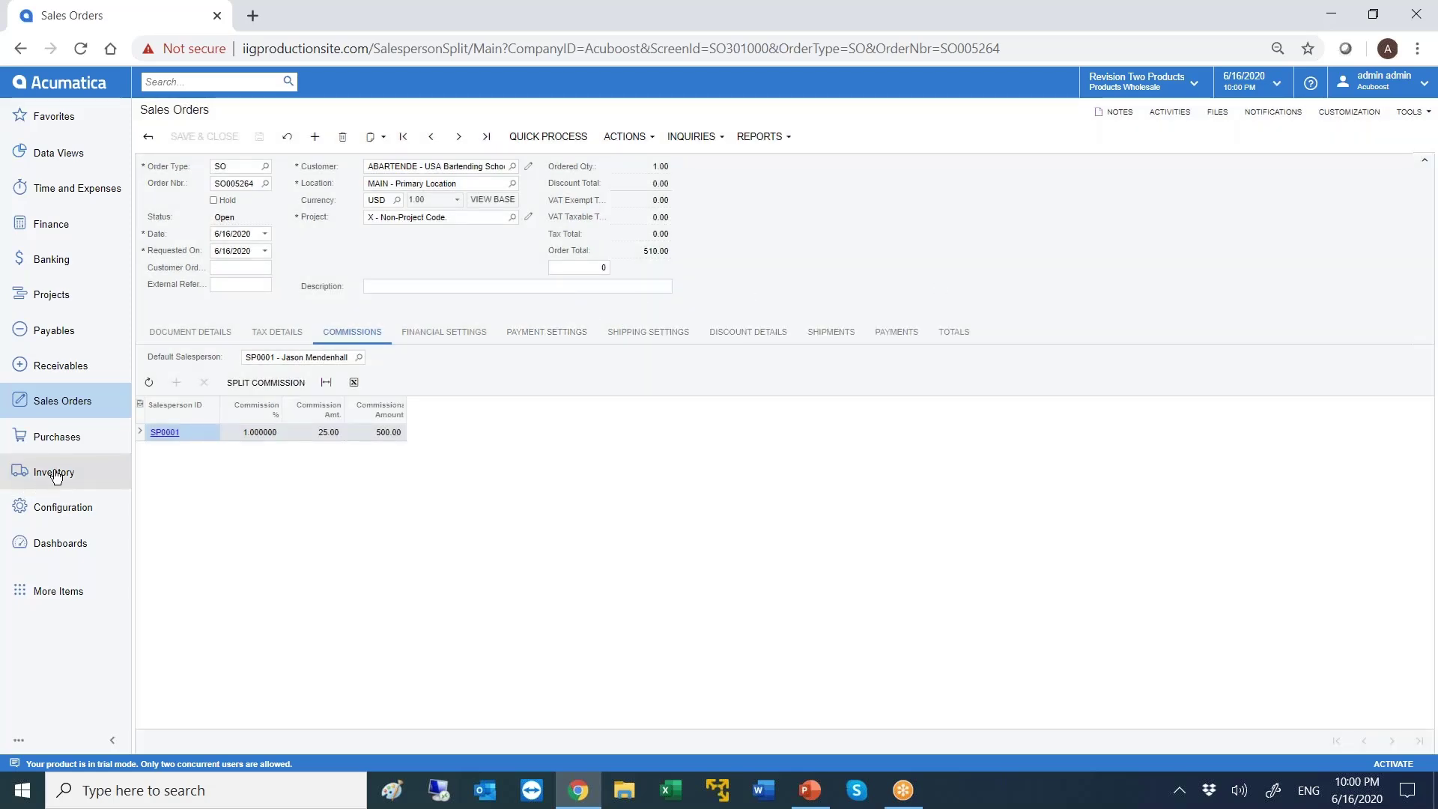
- Open invoice AR007839 for USA Bartending School from the sales order invoices list
click(76, 412)
click(202, 289)
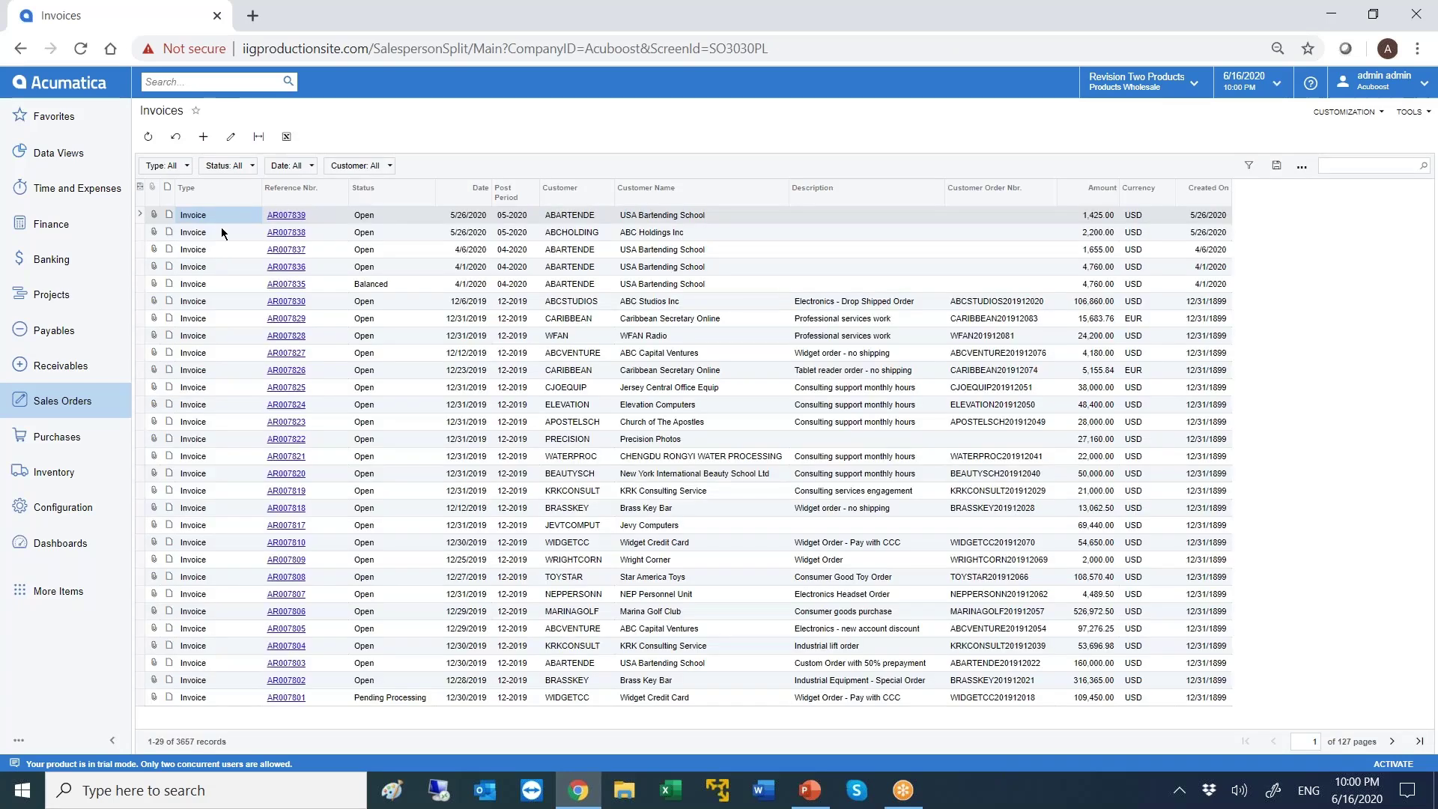
click(278, 223)
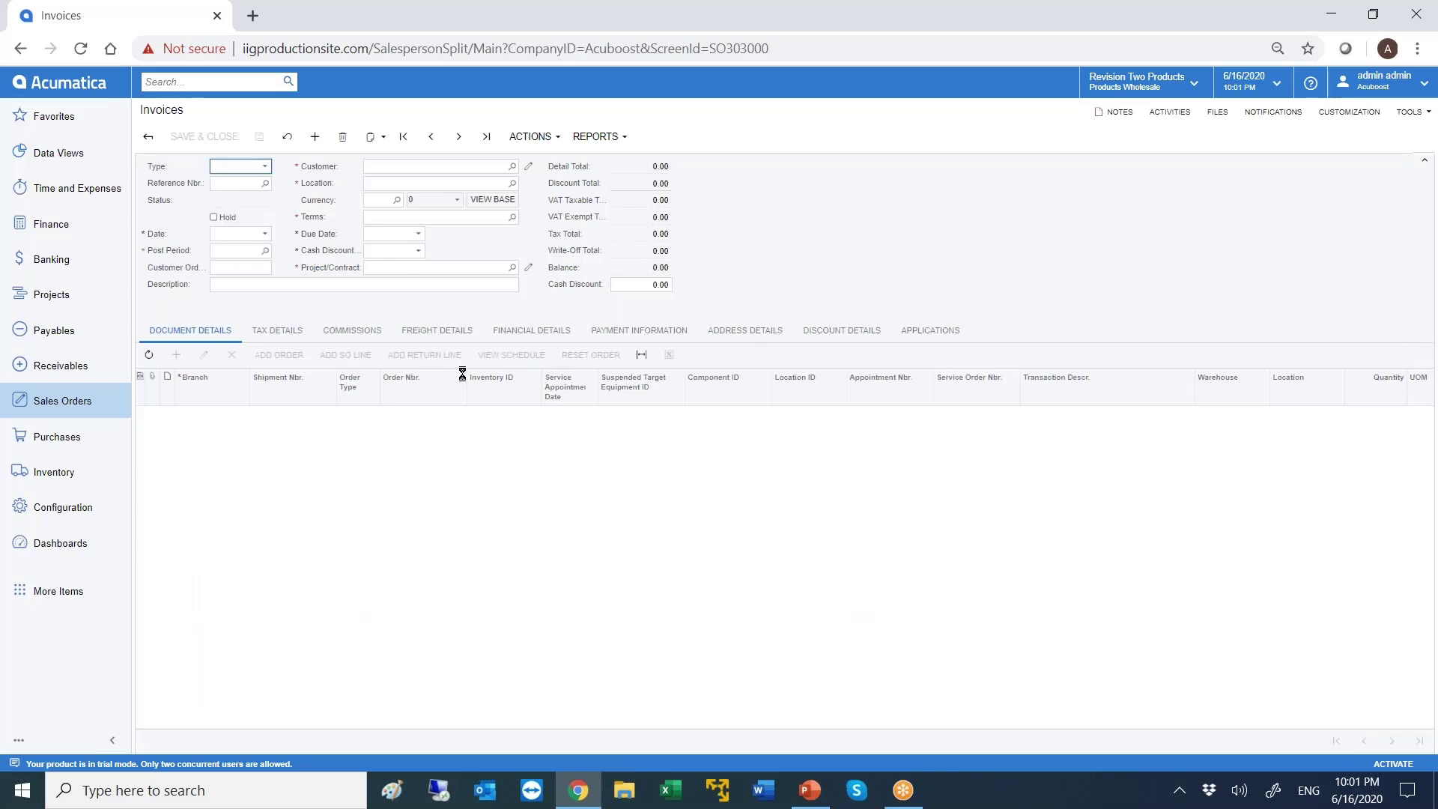
- Review the invoice's commissions and how SP0001's commission is split among salespersons, closing the split details when done
click(352, 330)
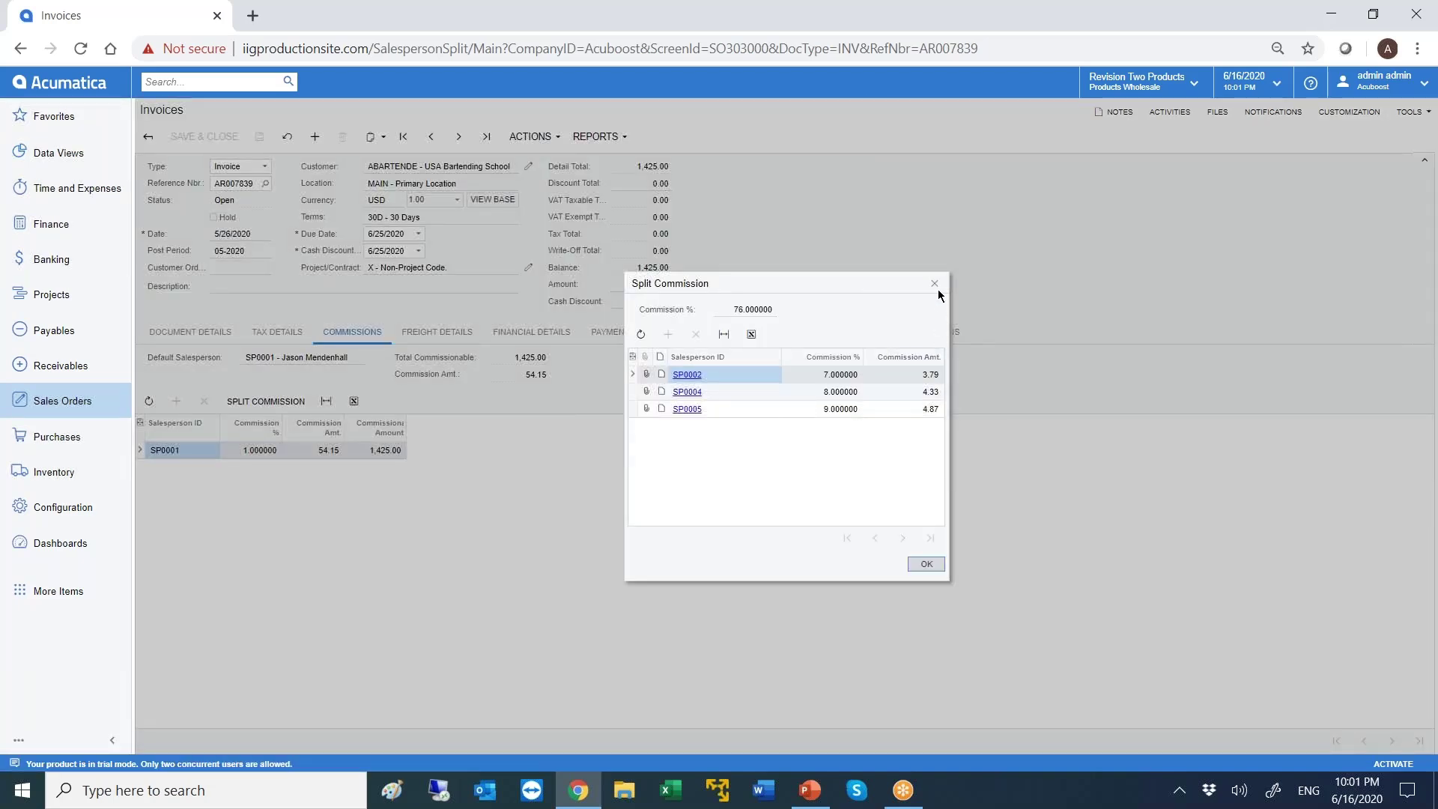
right_click(938, 282)
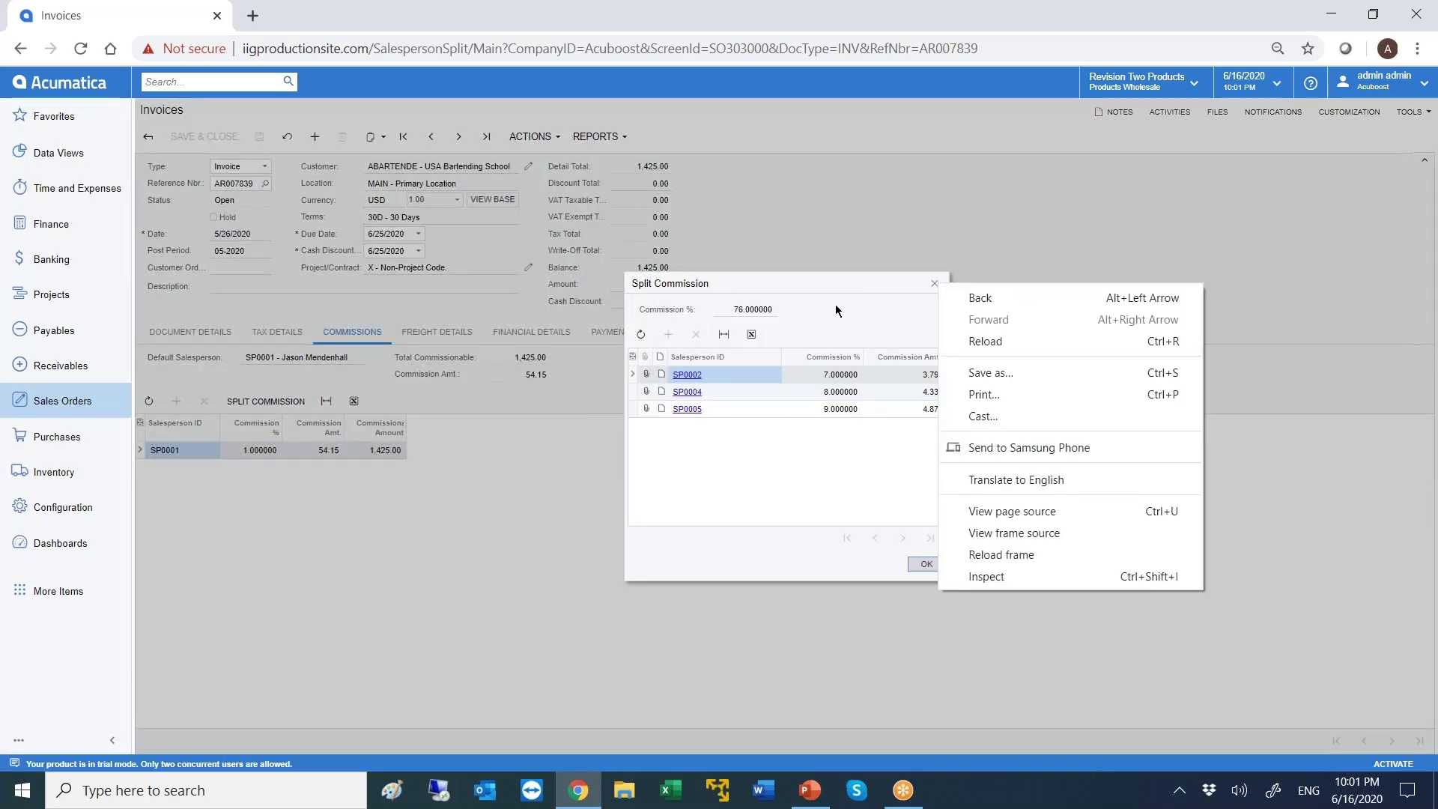
click(933, 283)
click(934, 283)
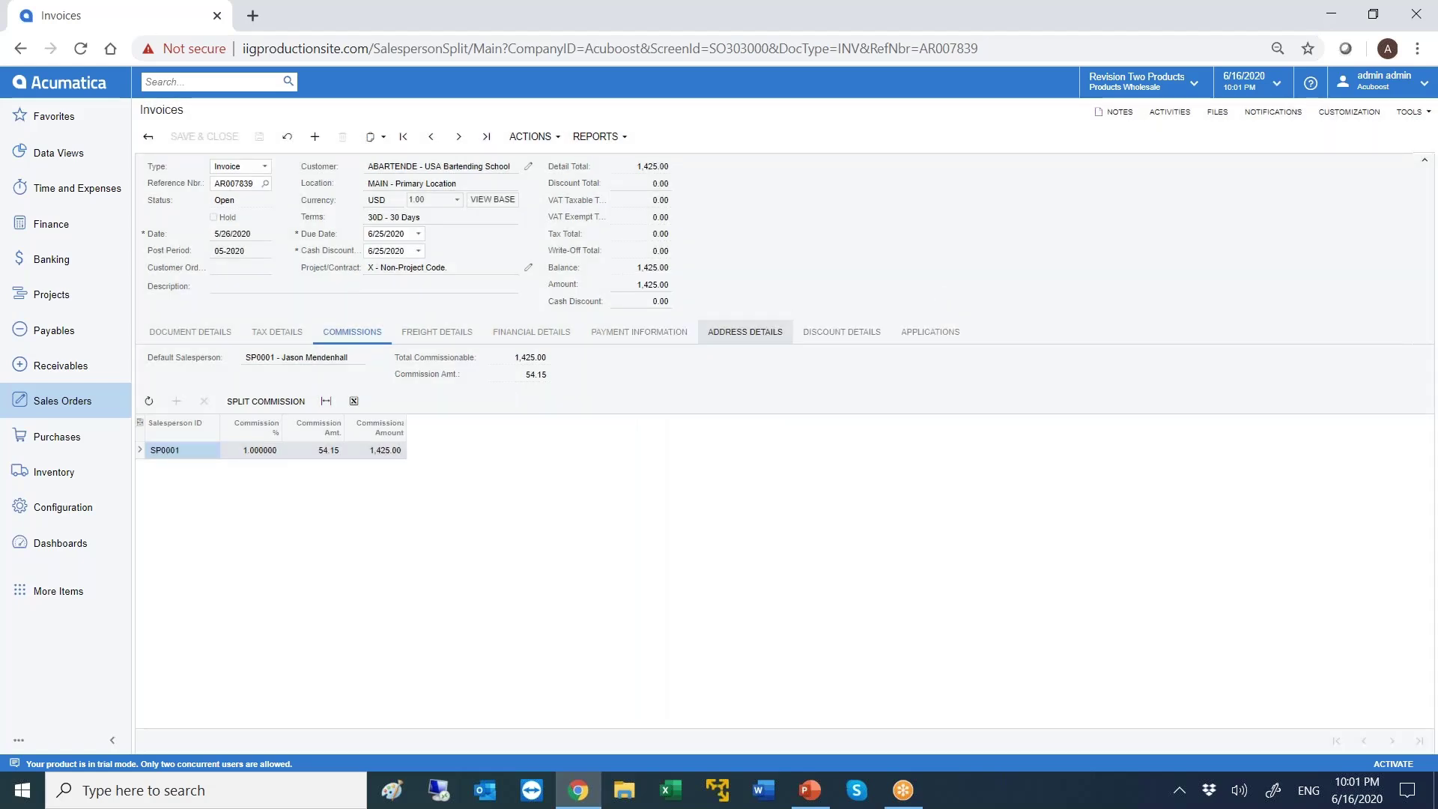